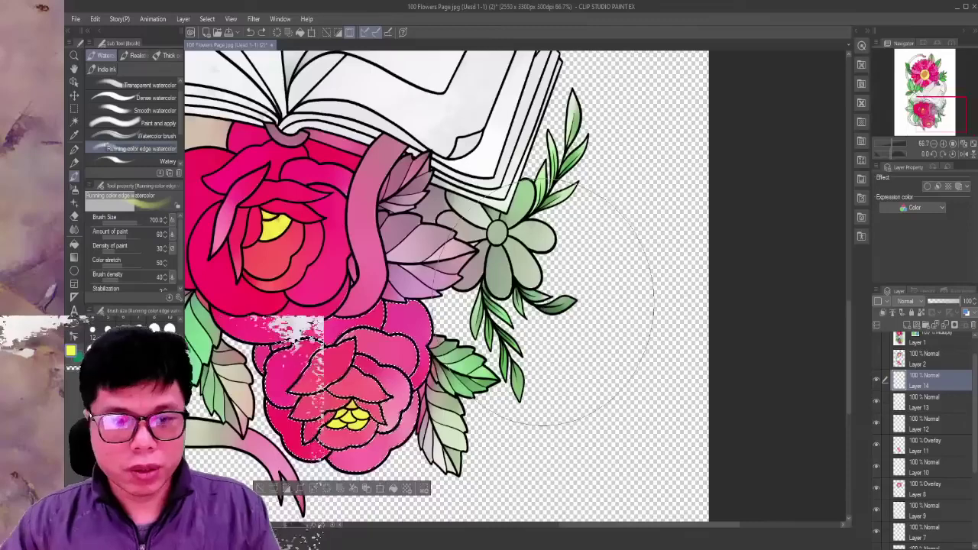
Paint the selected lower rose orange with a size-1000 watercolor brush, then deselect it.
left_click_drag(528, 290, 604, 200)
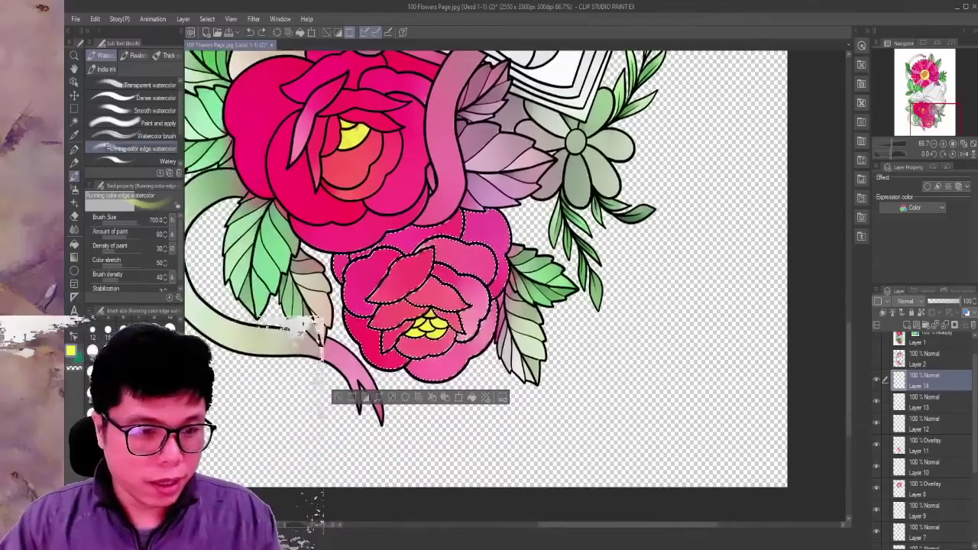
key("bracketright")
key("bracketright")
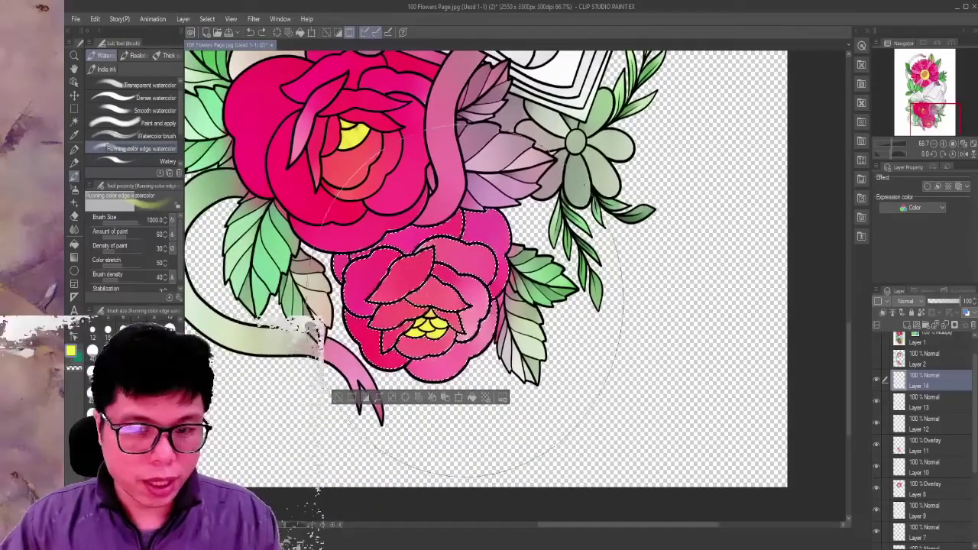
left_click_drag(435, 290, 436, 291)
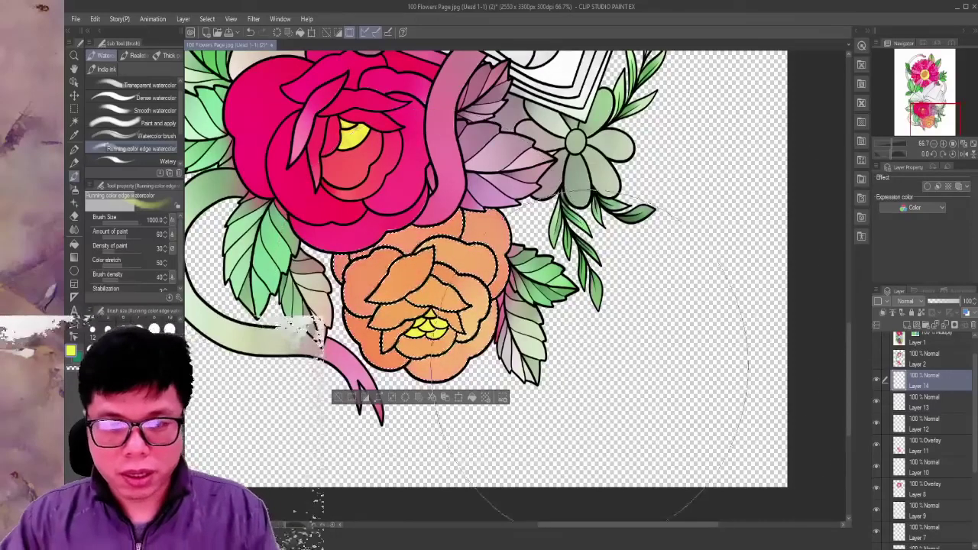
key("ctrl+d")
Bring the top of the illustration into view and make the bottom line-art layer active.
scroll(694, 354, "down", 1)
scroll(694, 353, "down", 1)
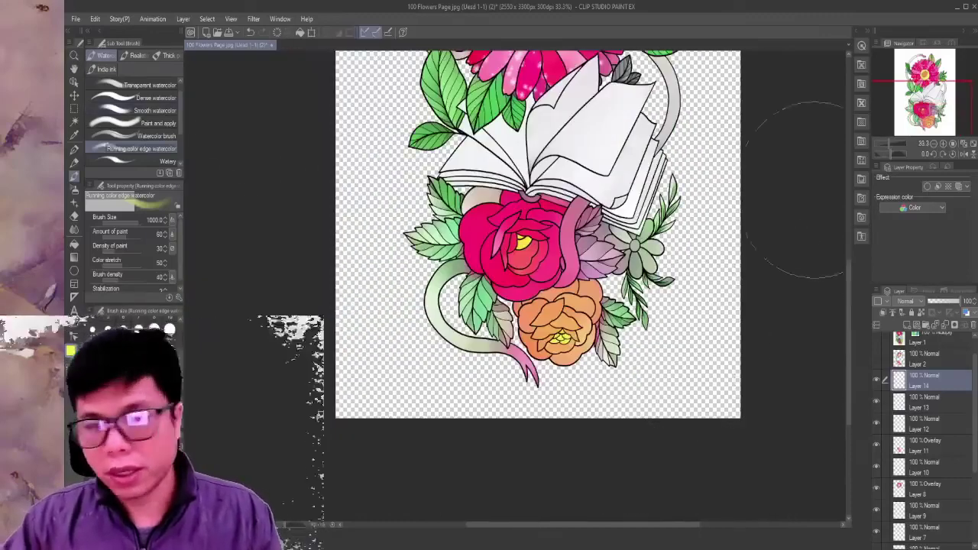
scroll(825, 182, "down", 1)
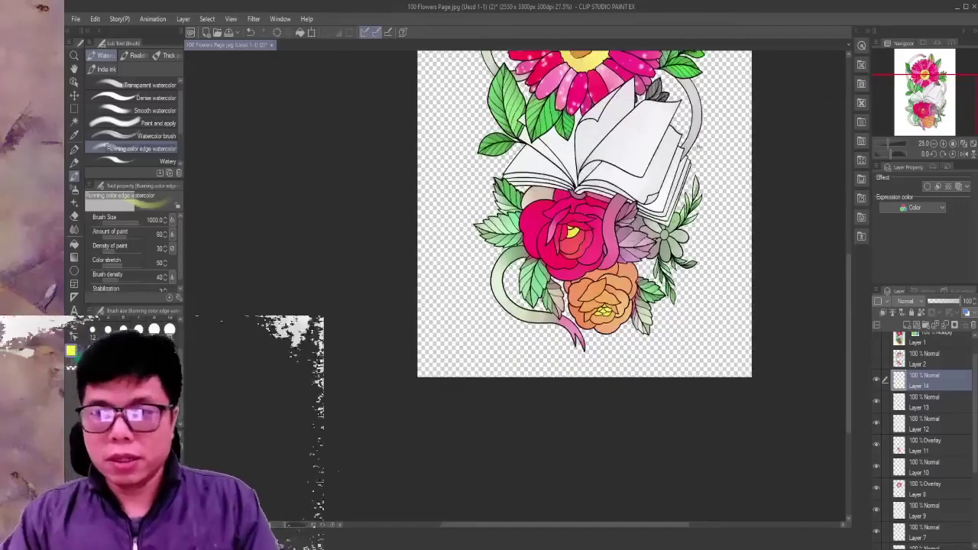
left_click_drag(808, 164, 592, 252)
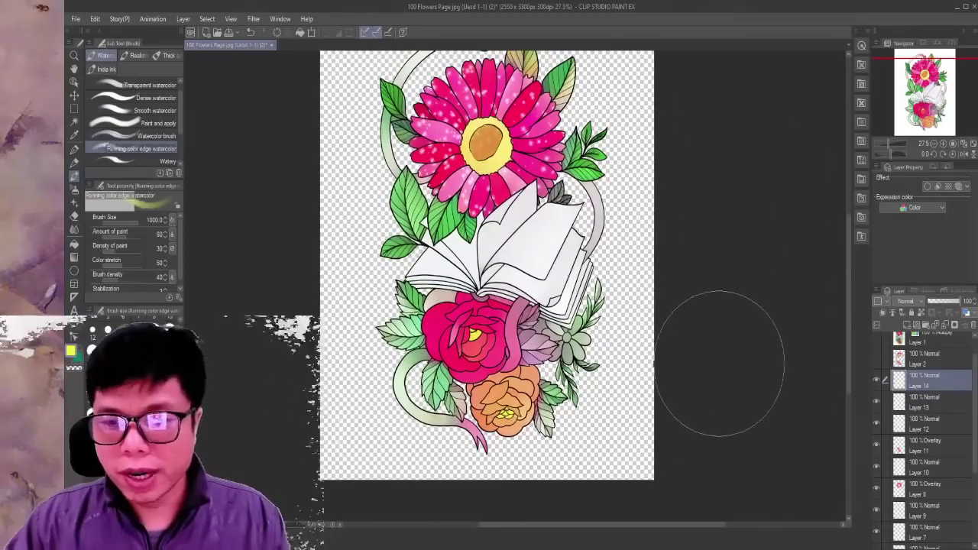
scroll(719, 375, "up", 1)
scroll(719, 369, "up", 1)
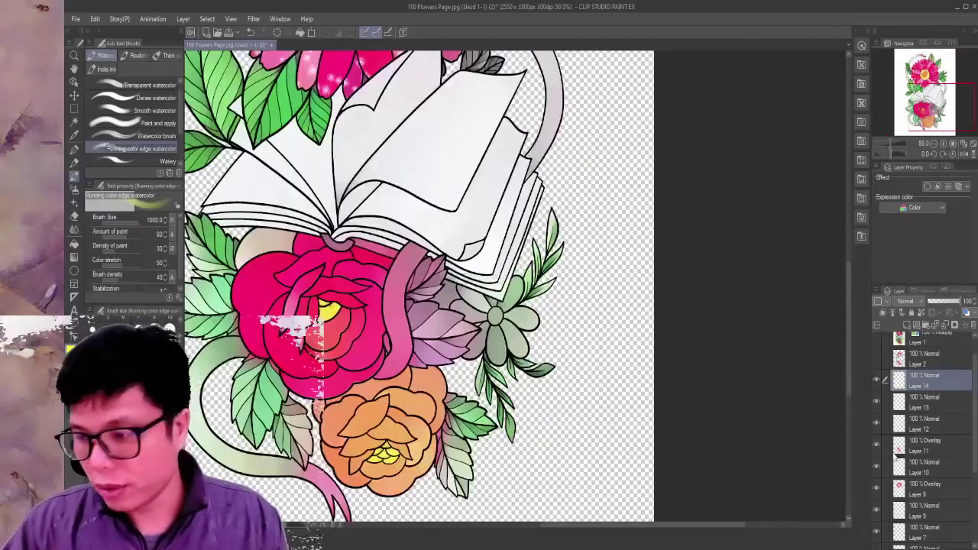
scroll(925, 459, "down", 3)
left_click(924, 539)
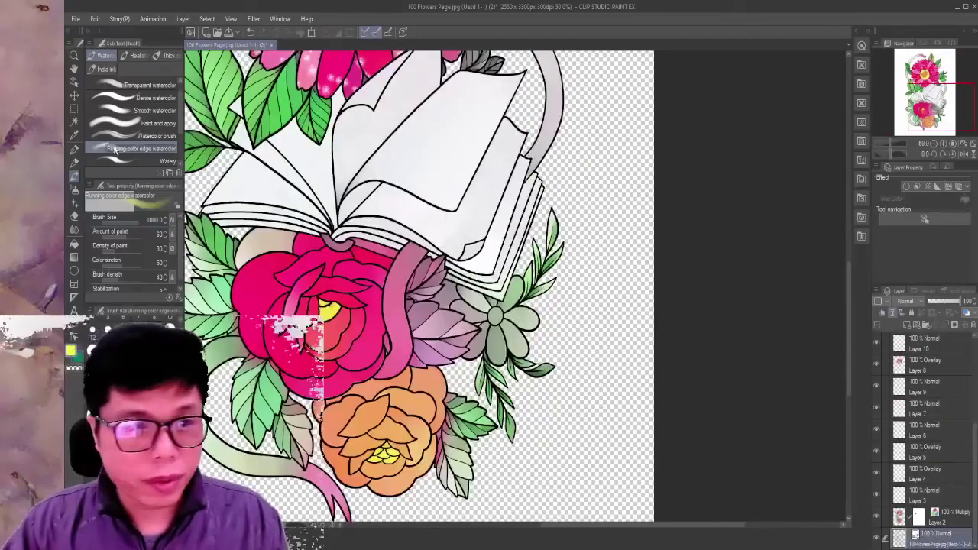
With Auto select, select the pale leaf segments below the orange rose.
left_click(74, 121)
scroll(497, 378, "down", 1)
scroll(474, 428, "up", 2)
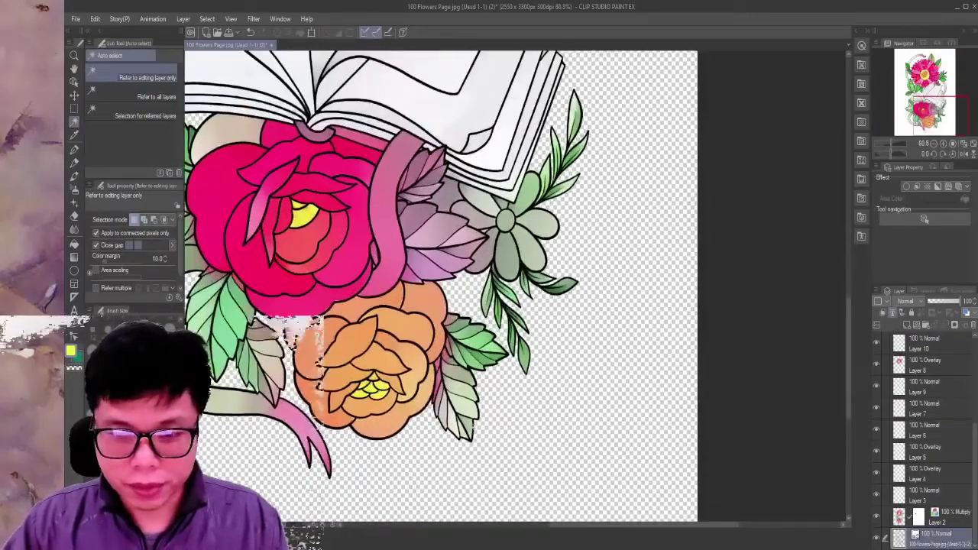
scroll(465, 425, "up", 2)
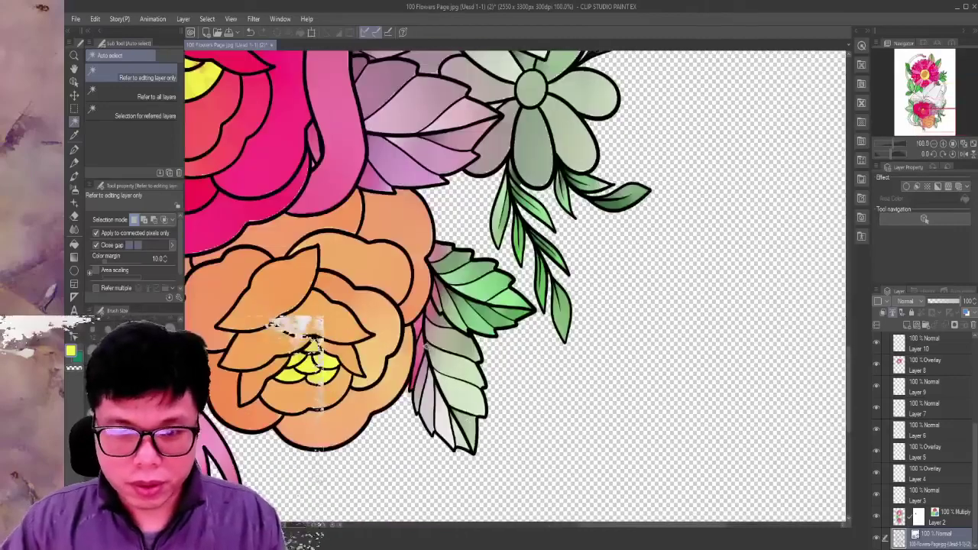
left_click(419, 325)
left_click(424, 367)
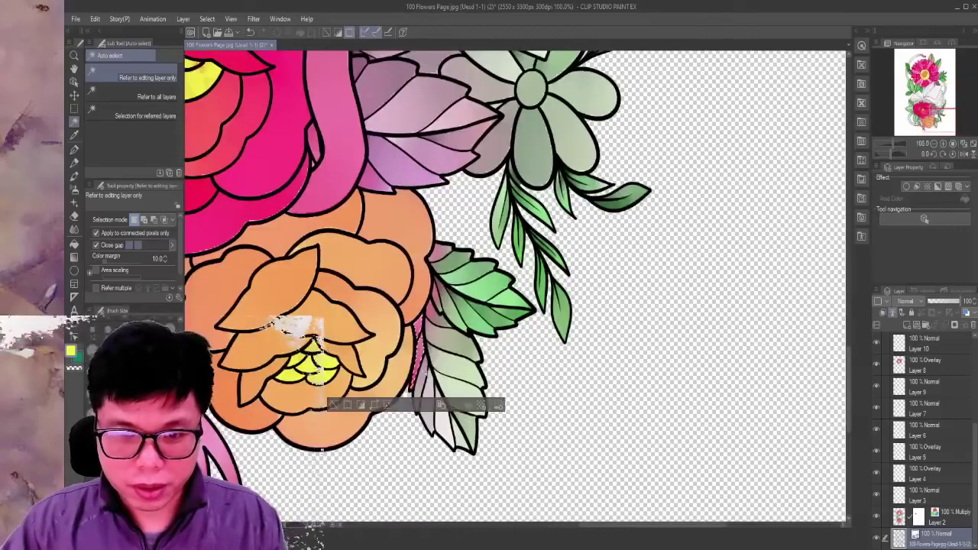
left_click(428, 398)
left_click(436, 420)
left_click(447, 439)
Add the remaining pale leaves and the right-hand leaf stem to the selection.
left_click(457, 372)
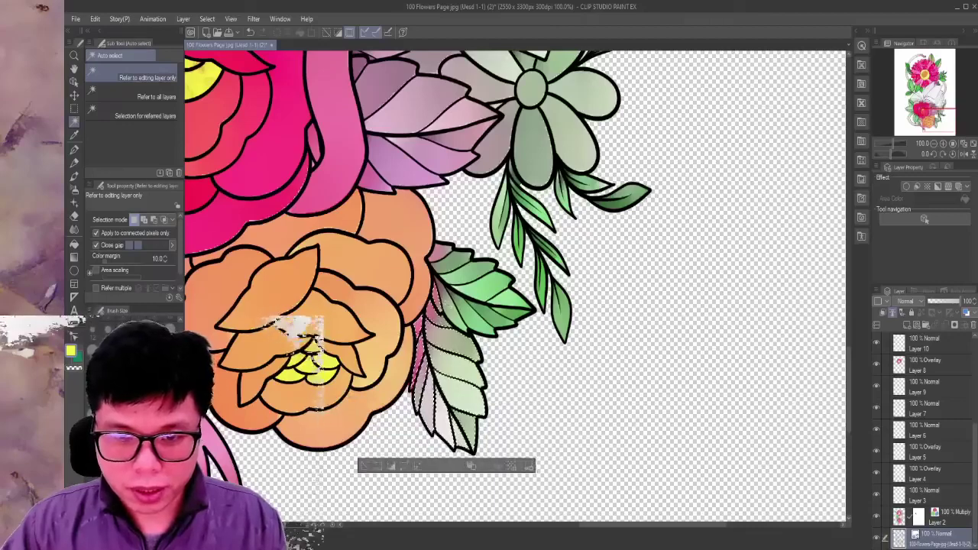
left_click(442, 300)
left_click(470, 382)
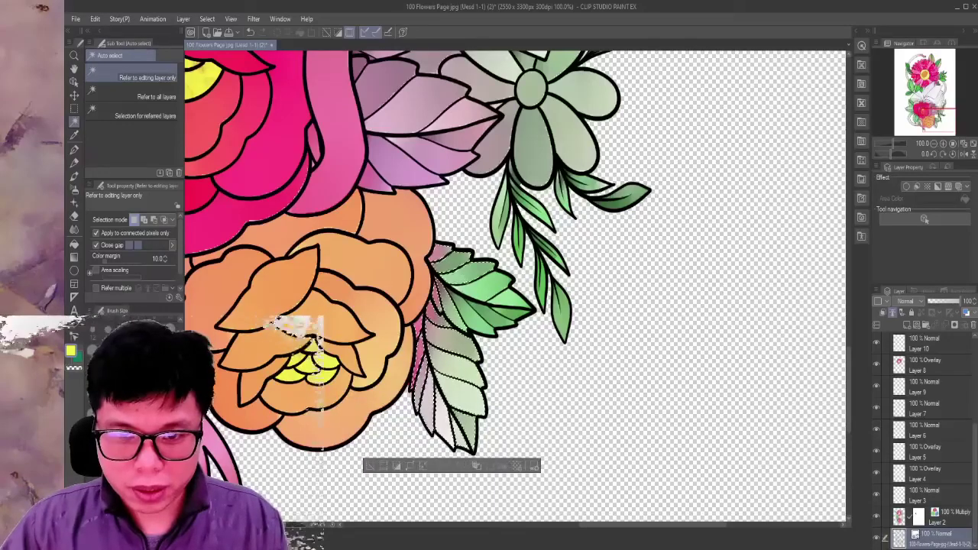
left_click(519, 314)
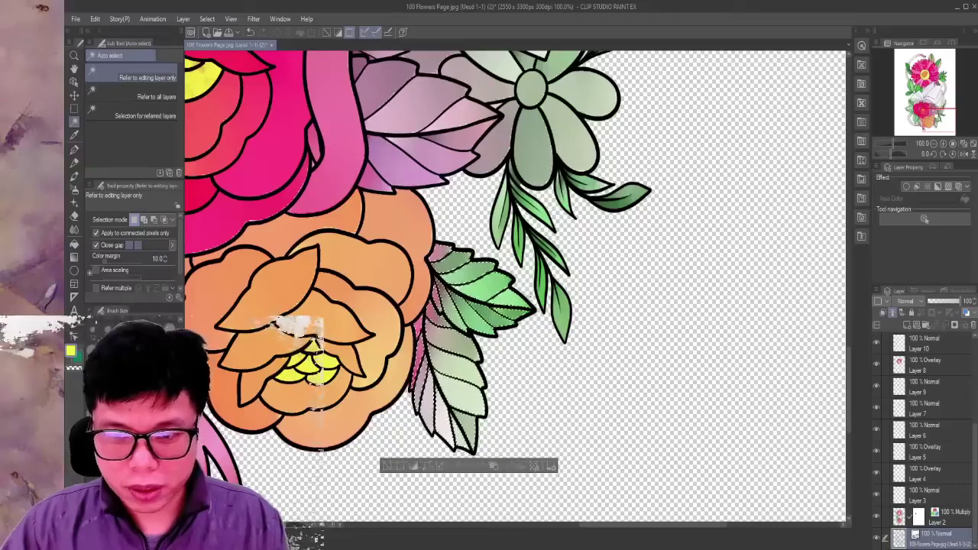
left_click(555, 294)
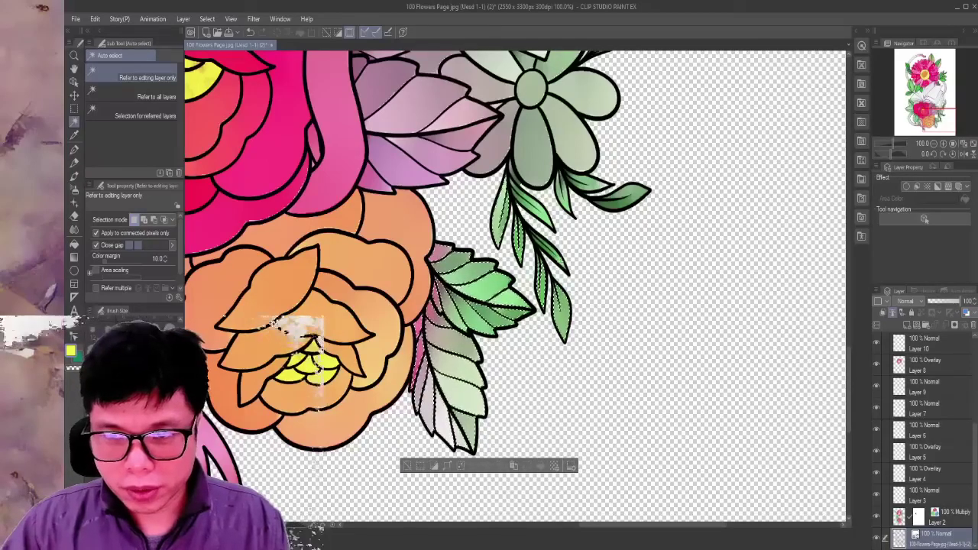
Add the far right leaf to the selection.
scroll(555, 265, "up", 2)
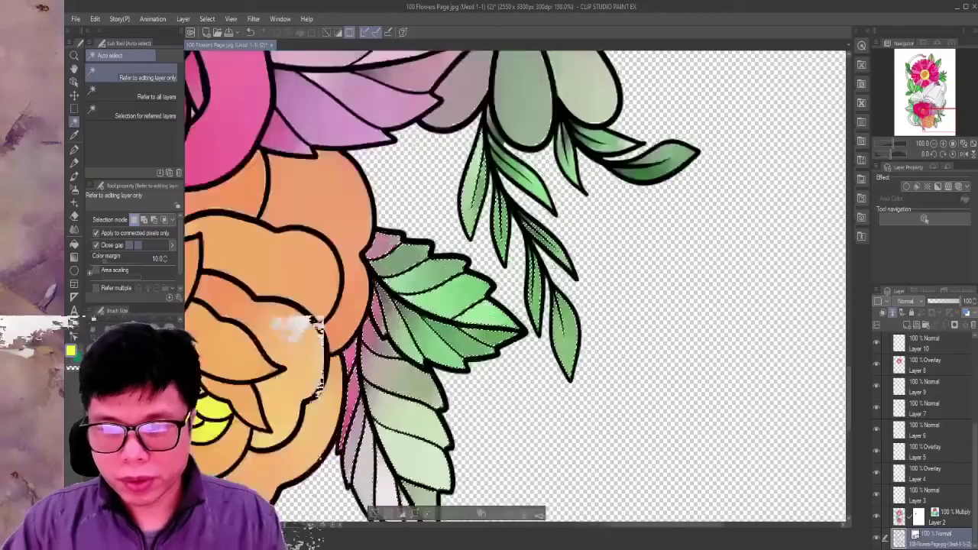
scroll(556, 265, "up", 2)
scroll(556, 265, "up", 2)
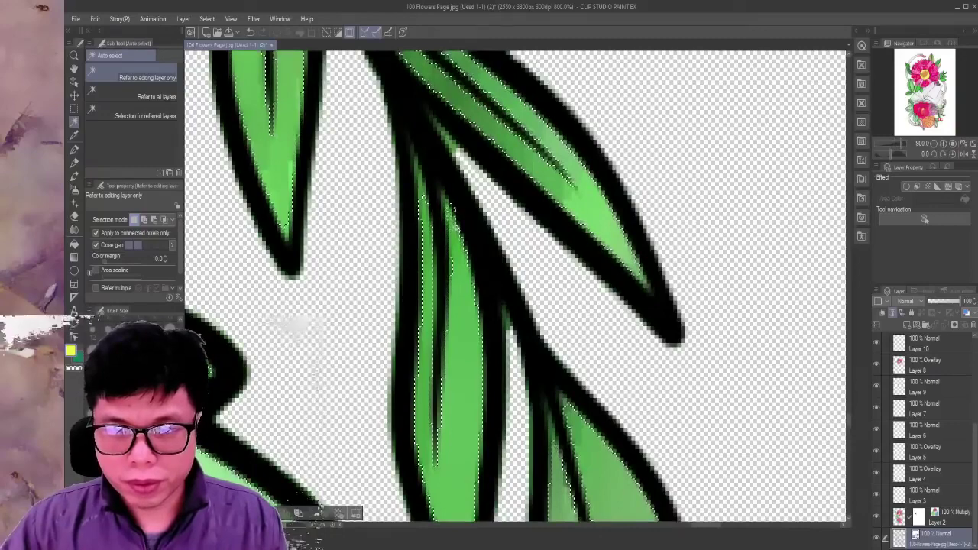
scroll(455, 205, "down", 1)
scroll(459, 202, "down", 1)
scroll(462, 200, "down", 3)
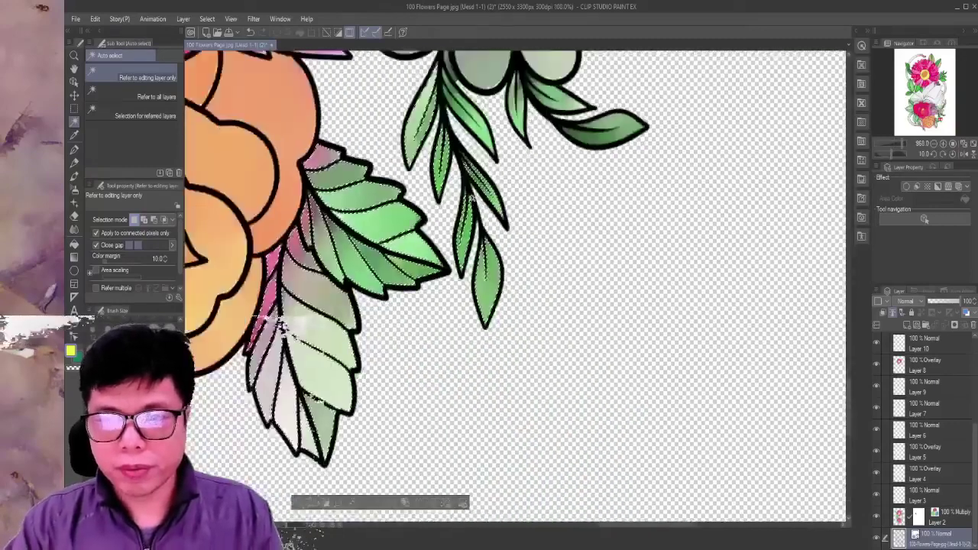
scroll(469, 197, "down", 1)
scroll(469, 197, "up", 2)
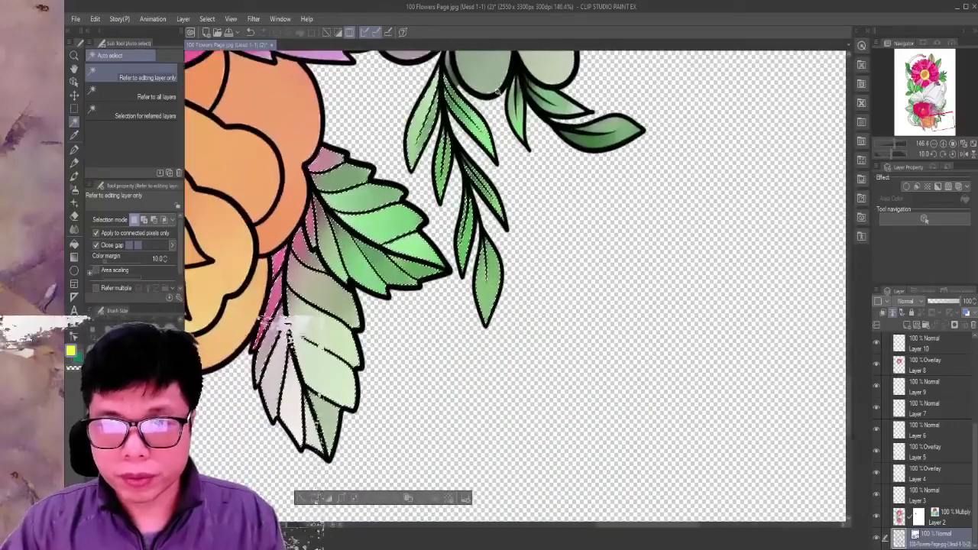
left_click(584, 122, "shift")
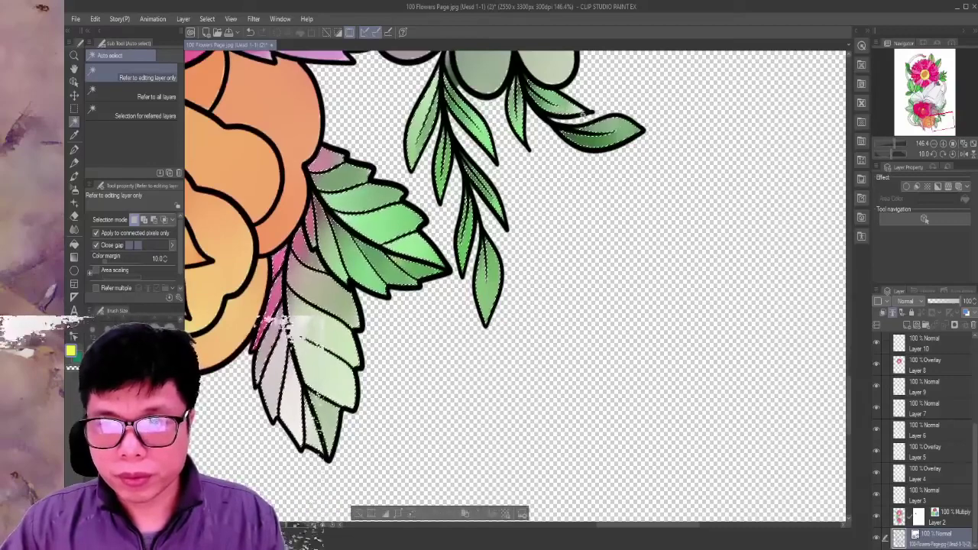
scroll(591, 149, "down", 2)
scroll(591, 150, "down", 1)
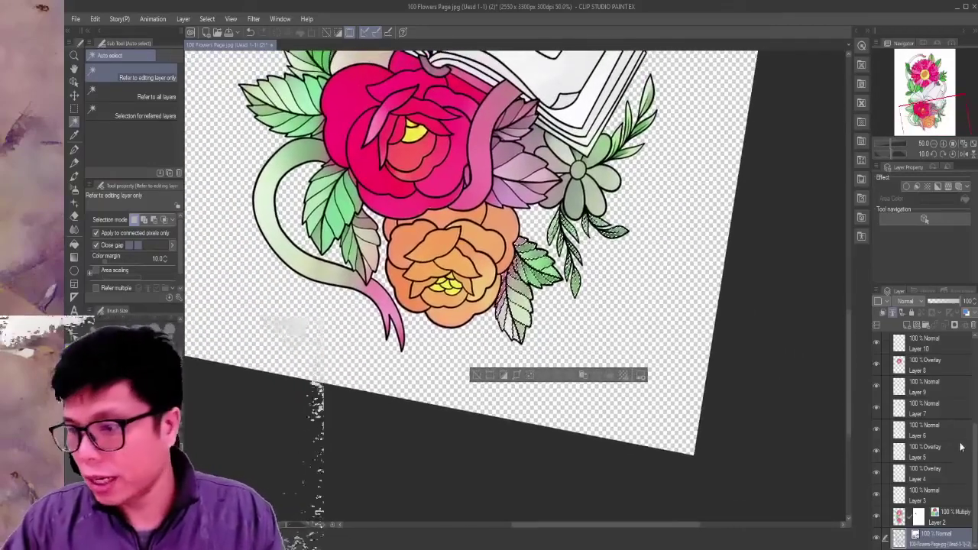
Add a new empty raster layer at the top of the layer stack.
left_click(925, 390)
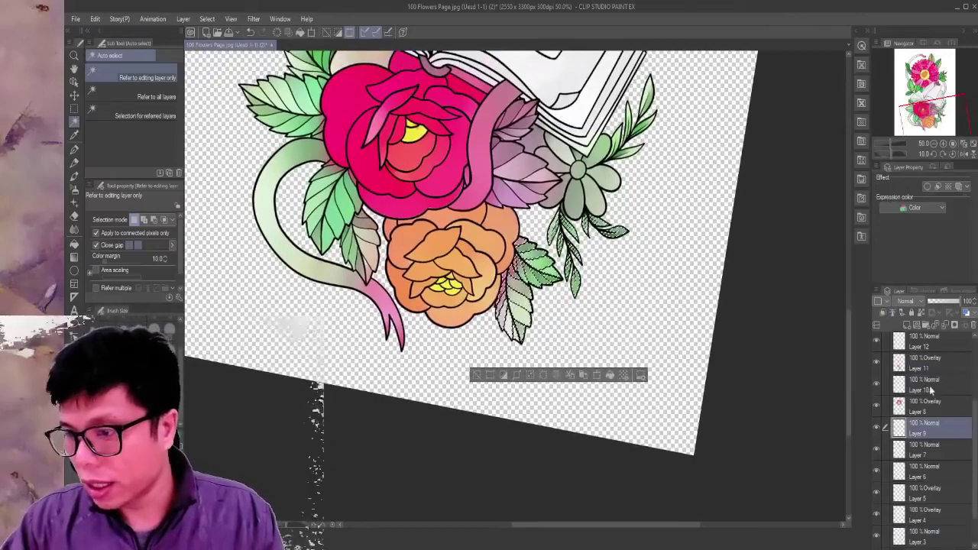
scroll(929, 385, "up", 2)
scroll(934, 390, "up", 3)
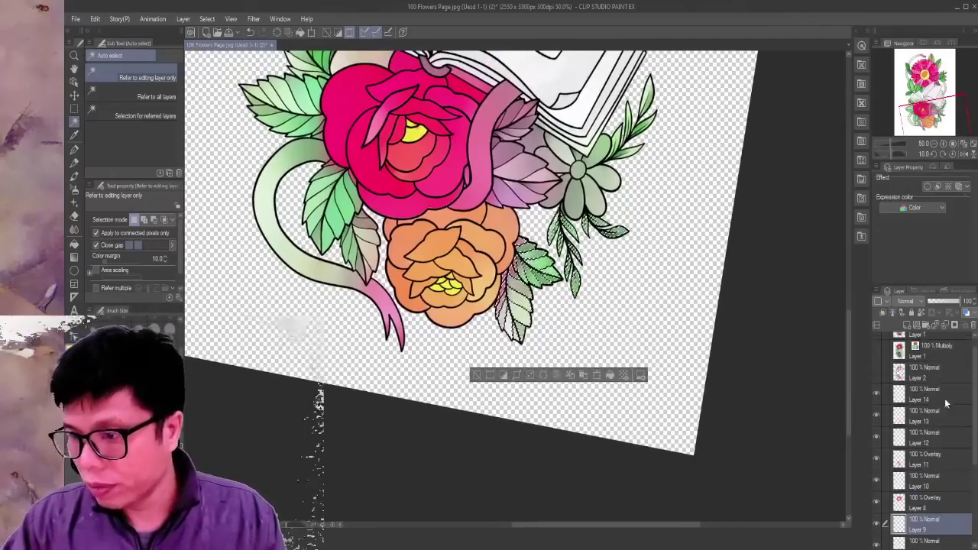
left_click(908, 325)
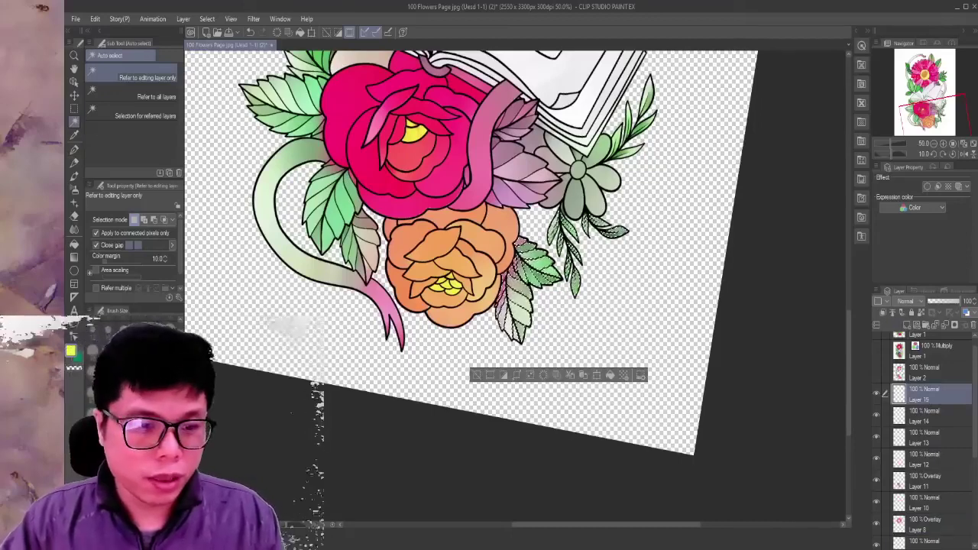
Pick green as the colour and choose the Running color edge watercolor brush.
left_click(70, 351)
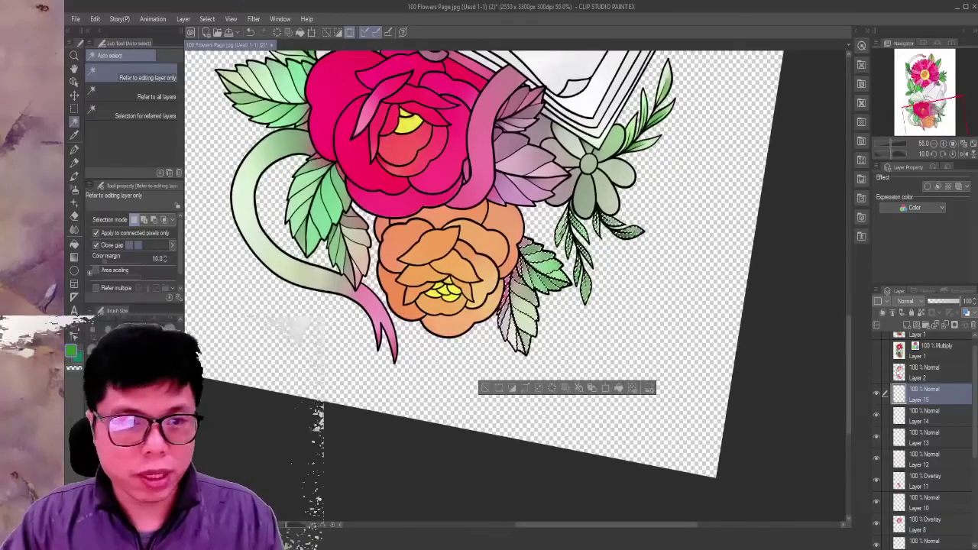
left_click(74, 189)
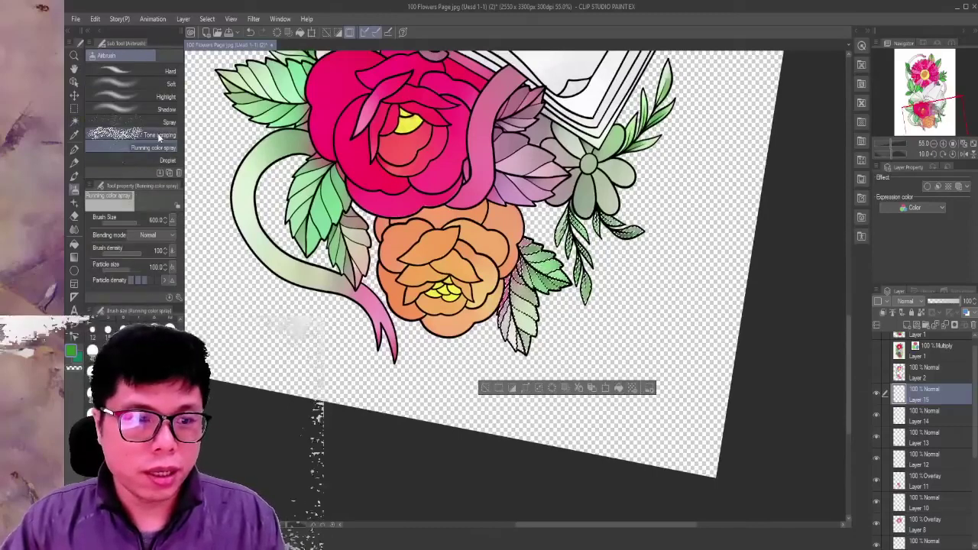
left_click(75, 176)
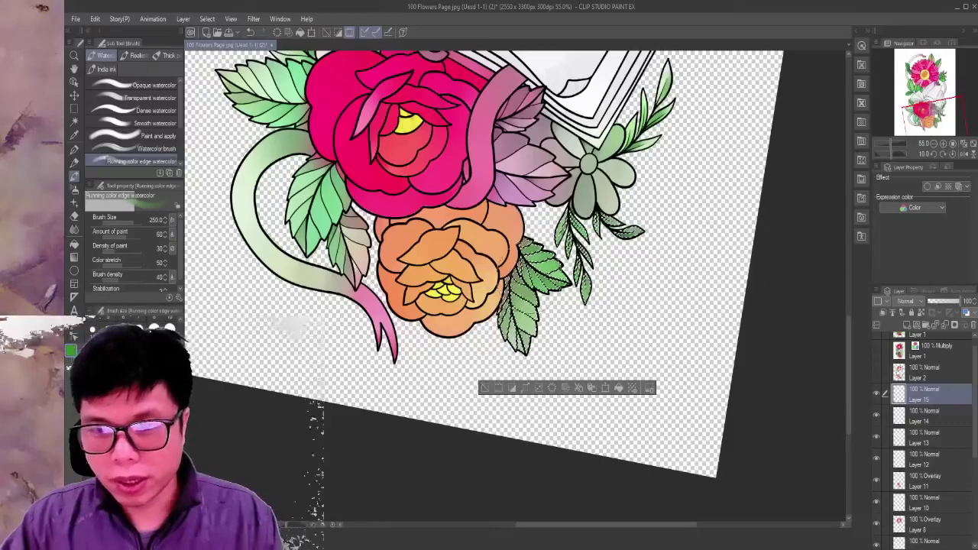
Wash the selected leaves green with Running color edge watercolor, then try the Airbrush.
scroll(585, 294, "up", 1)
scroll(585, 295, "up", 4)
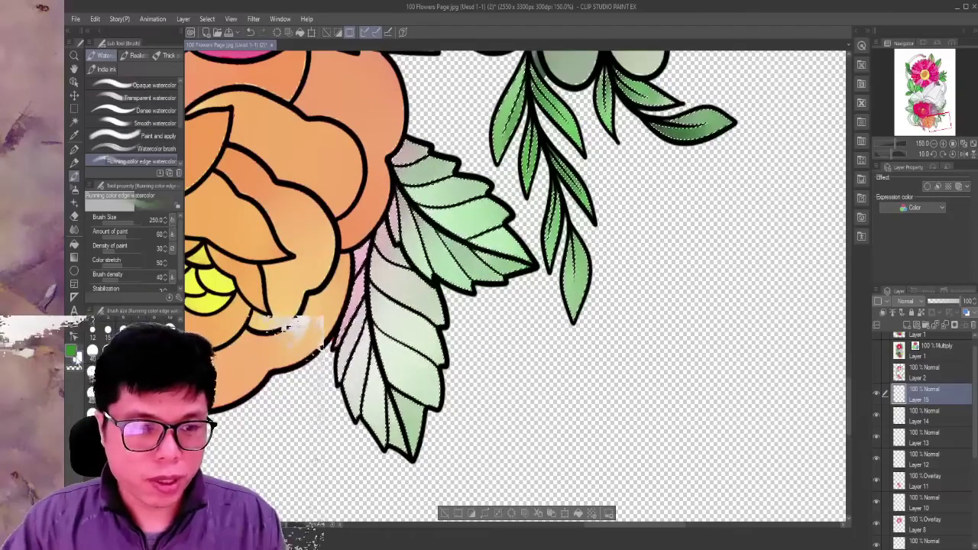
double_click(78, 360)
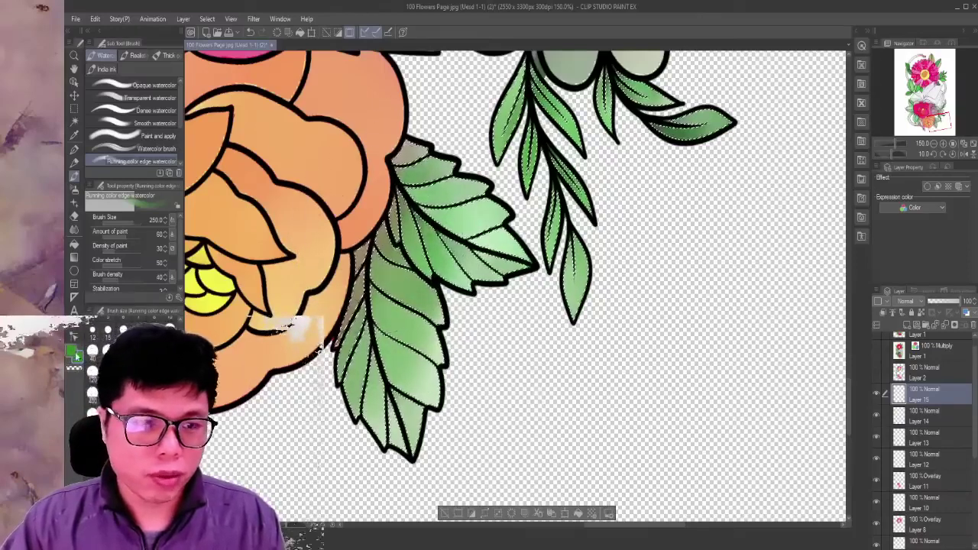
left_click(74, 189)
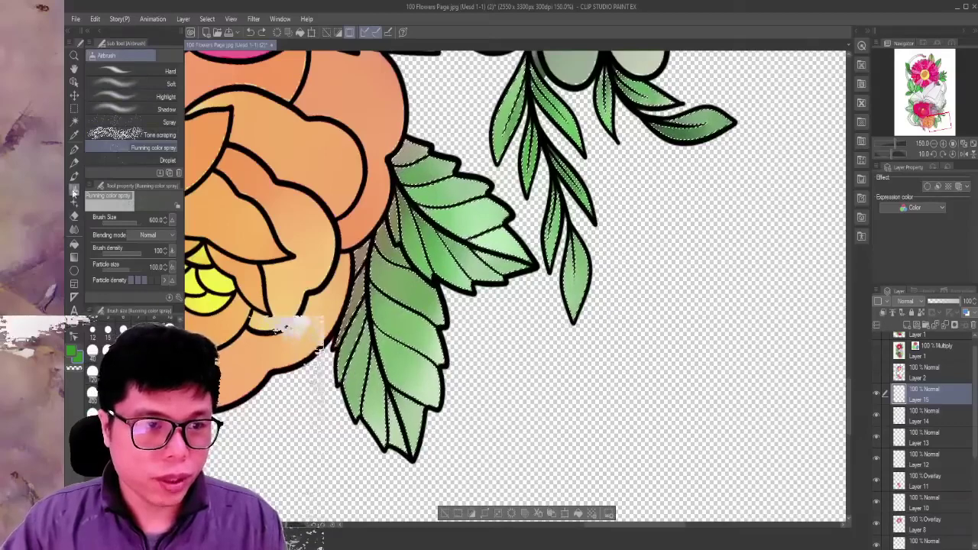
left_click(74, 176)
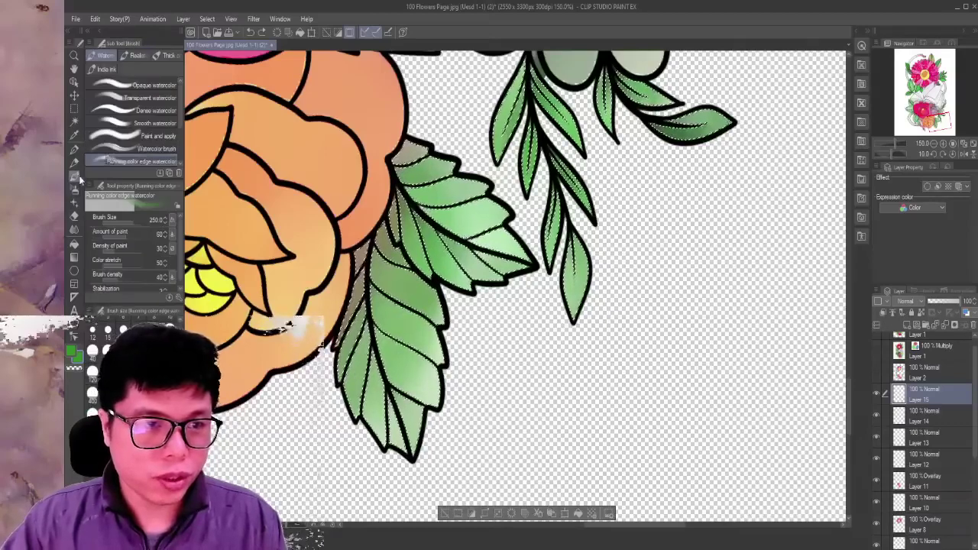
With the Watercolor brush at size 70, paint richer green into the lower leaf, undoing a dark streak.
left_click(155, 149)
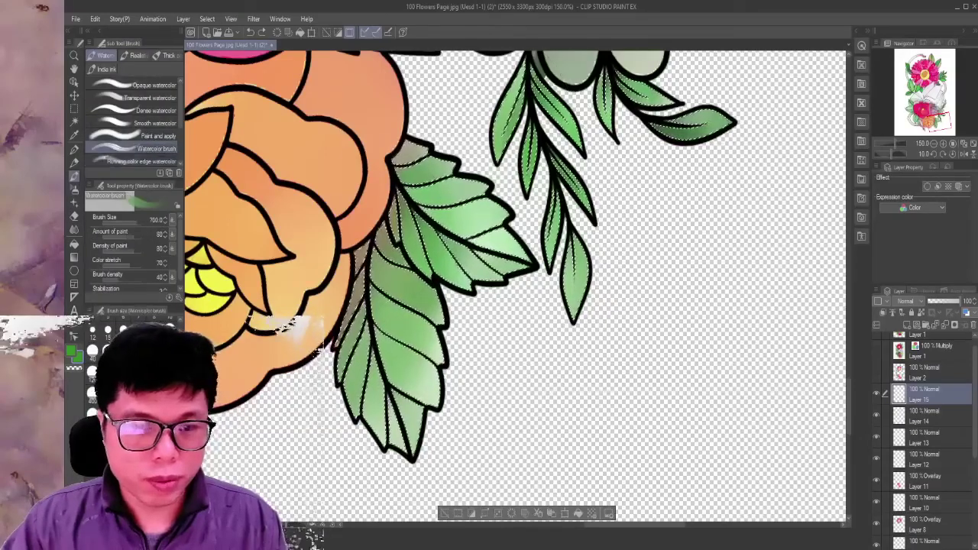
left_click_drag(199, 359, 182, 366)
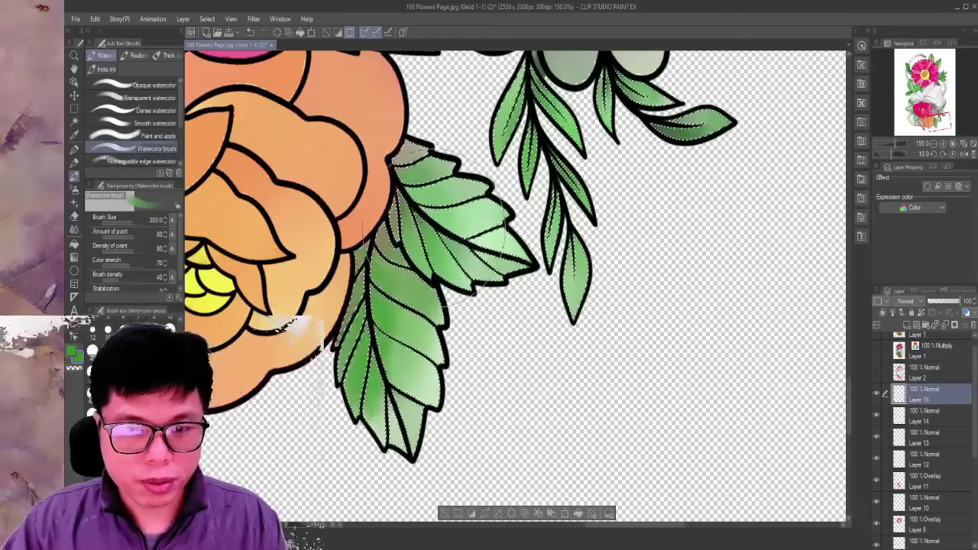
left_click_drag(359, 252, 352, 367)
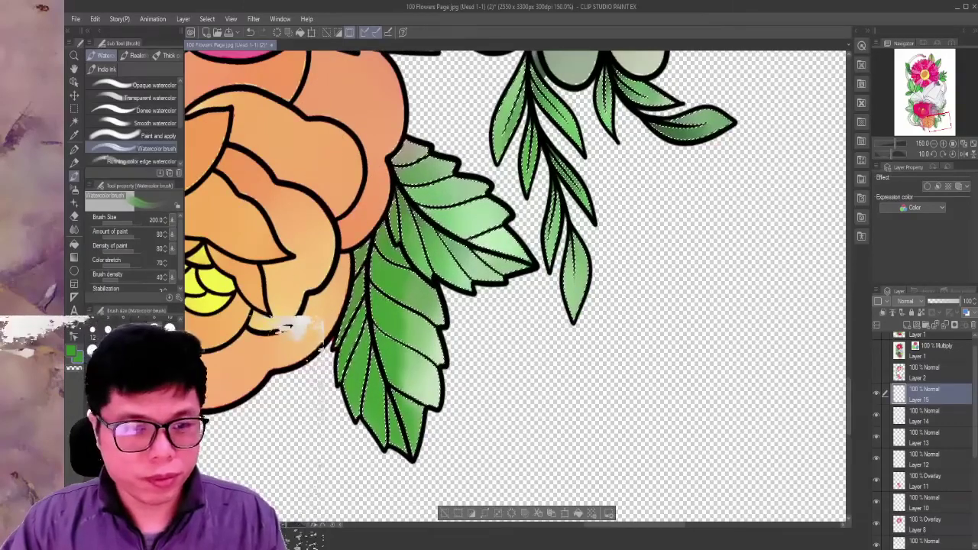
key("bracketleft")
key("bracketleft")
key("bracketleft")
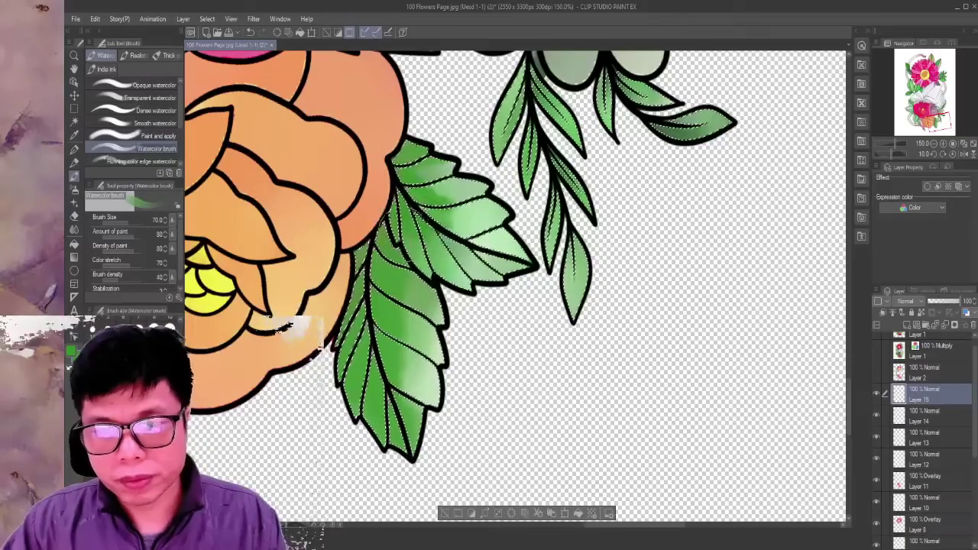
key("ctrl+z")
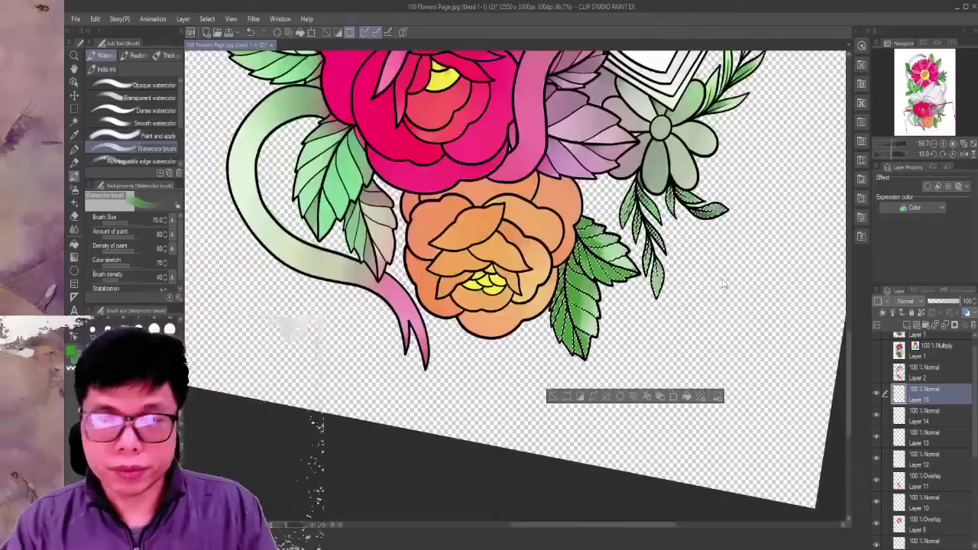
Repaint the top and lower leaves a deeper, even green, then deselect and zoom out.
scroll(725, 285, "up", 1)
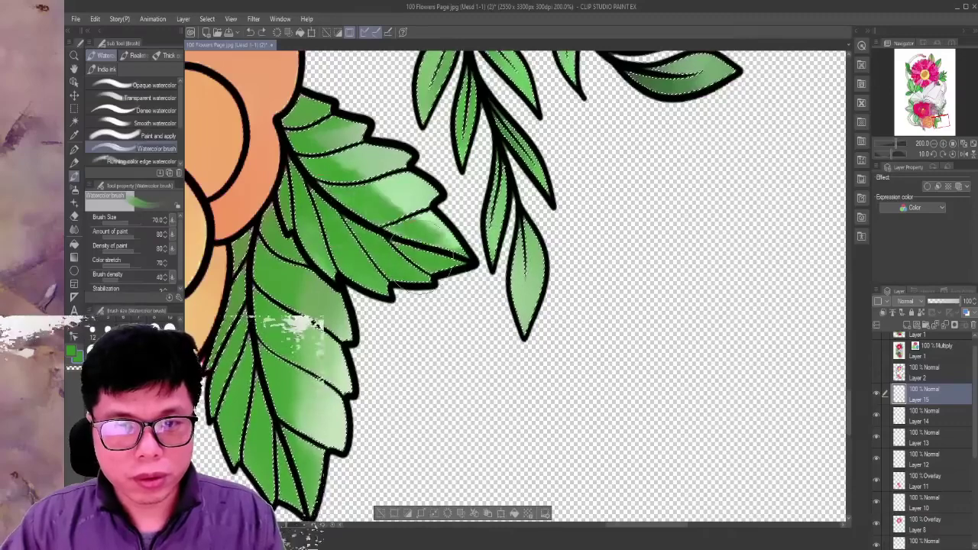
mouse_move(314, 115)
left_mouse_down()
mouse_move(382, 207)
mouse_move(344, 233)
left_mouse_up()
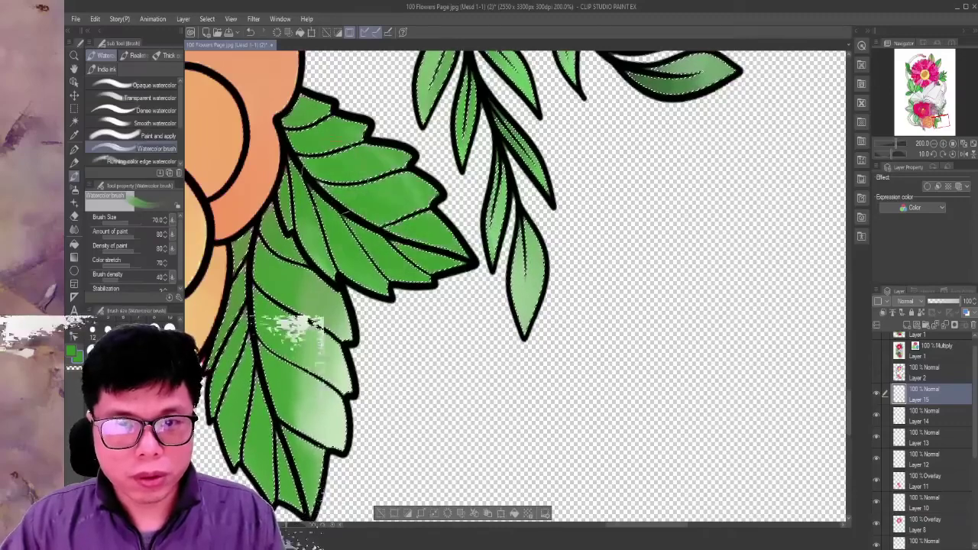
mouse_move(298, 168)
left_mouse_down()
mouse_move(329, 253)
mouse_move(321, 115)
left_mouse_up()
left_click_drag(211, 419, 320, 325)
left_click_drag(447, 206, 417, 412)
left_click_drag(451, 298, 412, 355)
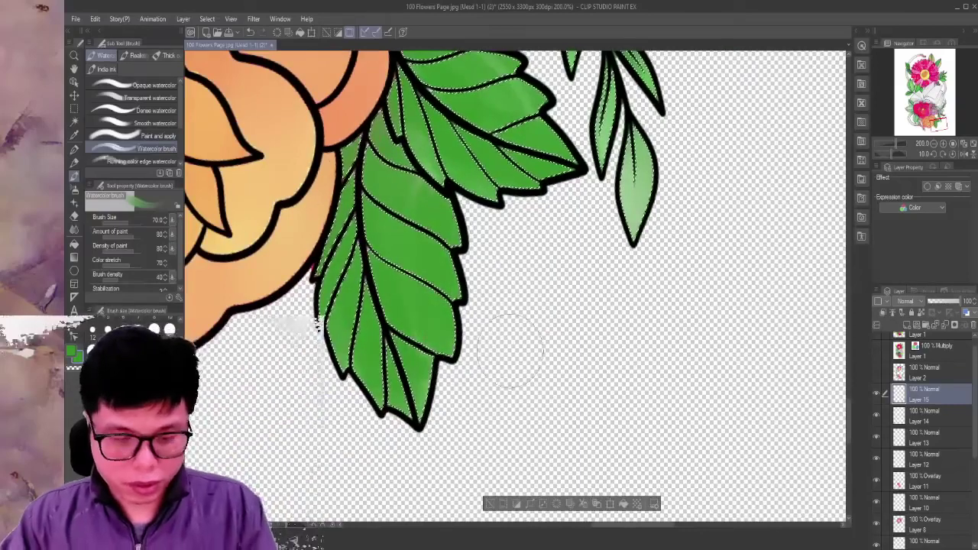
key("ctrl+d")
scroll(512, 298, "down", 5)
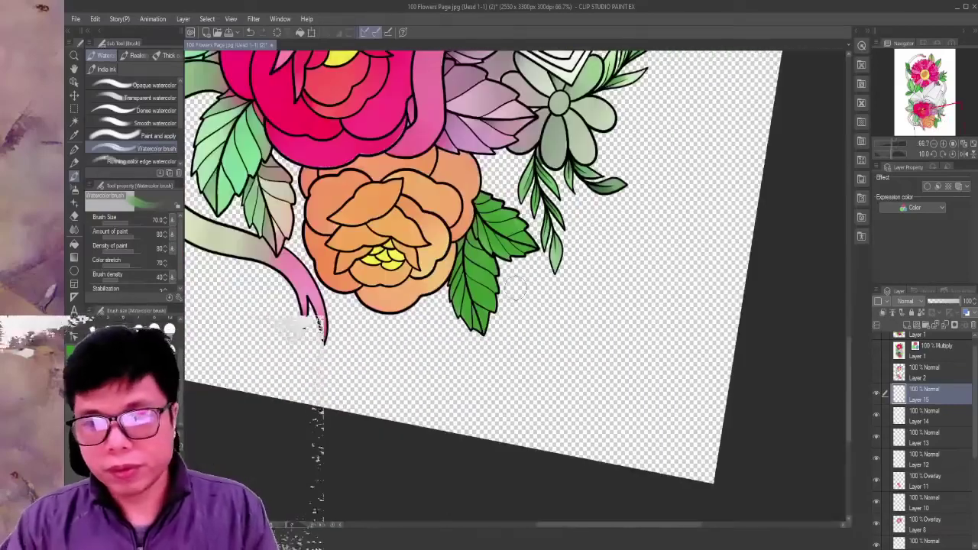
left_click_drag(649, 124, 704, 252)
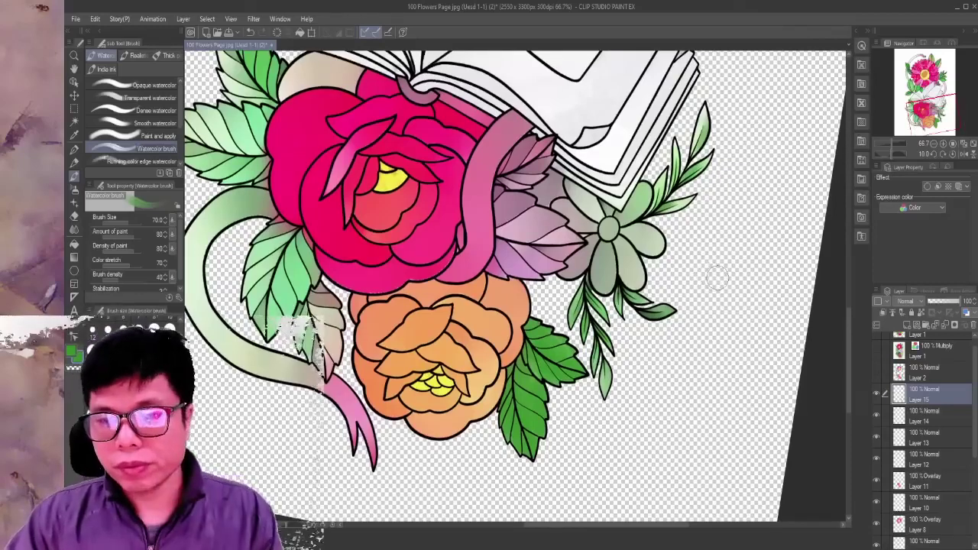
Make the line-art page layer active, switch to Auto select, and zoom out.
scroll(718, 283, "up", 4)
left_click_drag(592, 374, 623, 187)
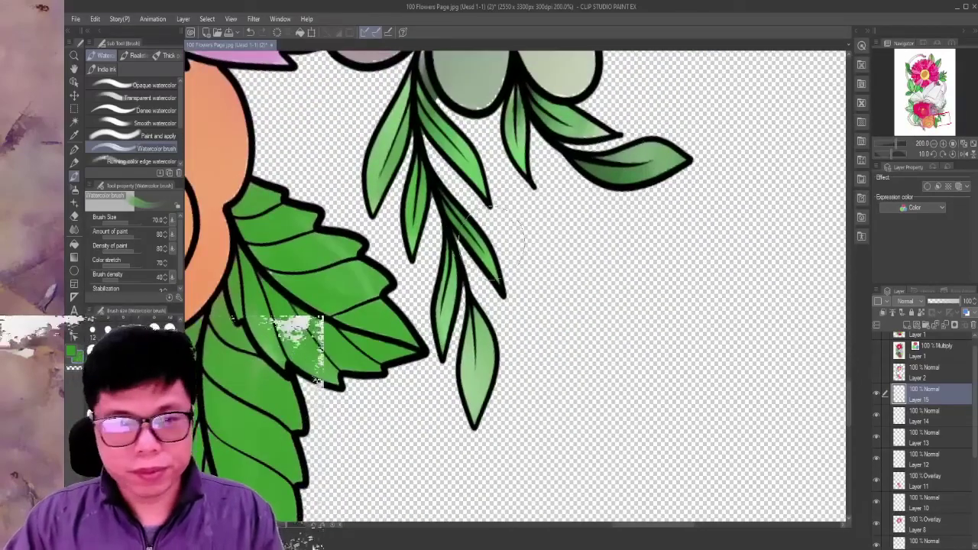
scroll(941, 466, "down", 3)
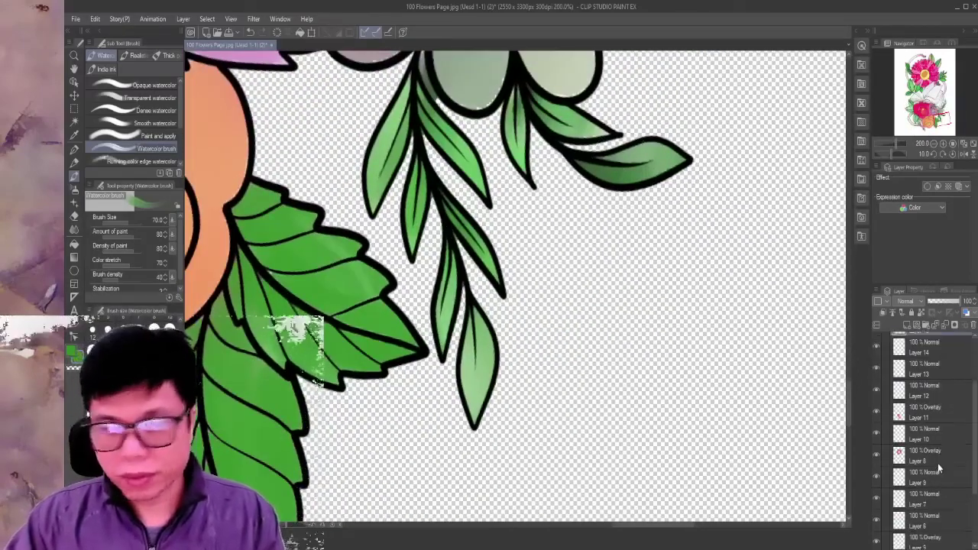
scroll(940, 466, "down", 3)
left_click(925, 535)
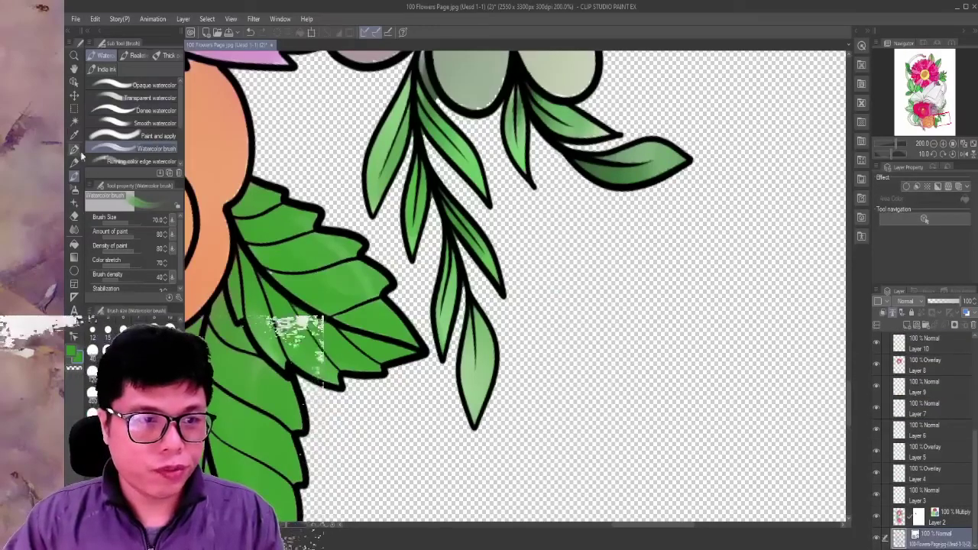
left_click(74, 122)
key("ctrl+minus")
key("ctrl+minus")
key("ctrl+minus")
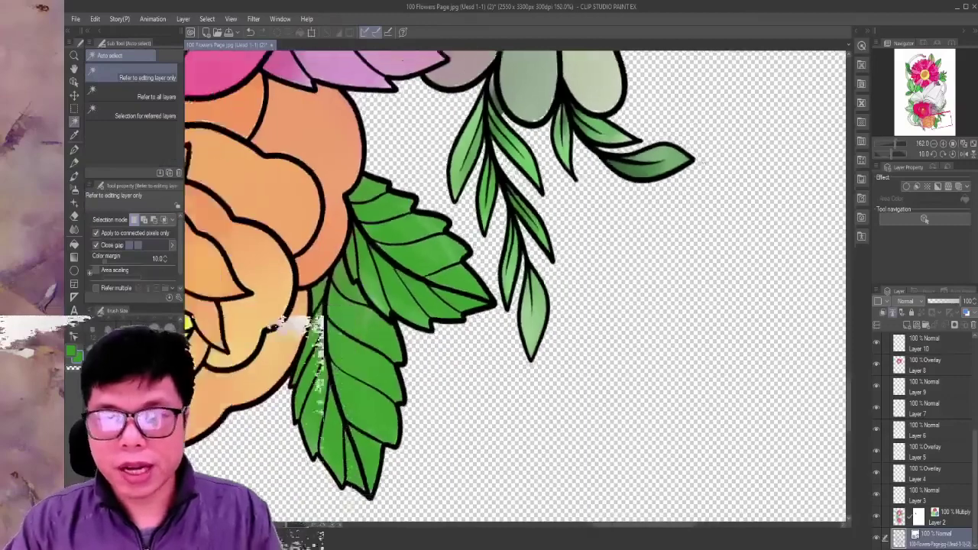
key("ctrl+minus")
scroll(578, 191, "up", 2)
scroll(578, 191, "up", 2)
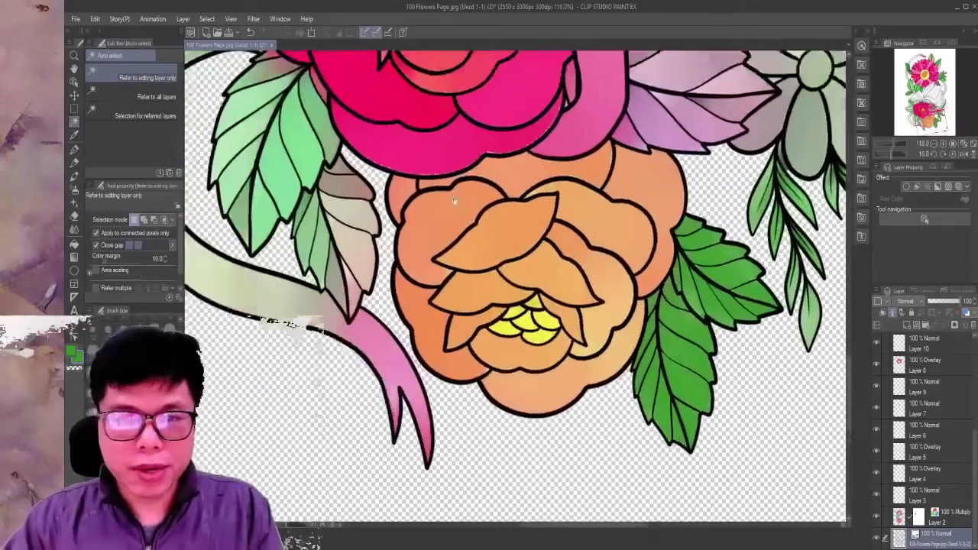
scroll(579, 191, "up", 2)
Select the upper, lower and left leaf segments beside the ribbon.
left_click(480, 188)
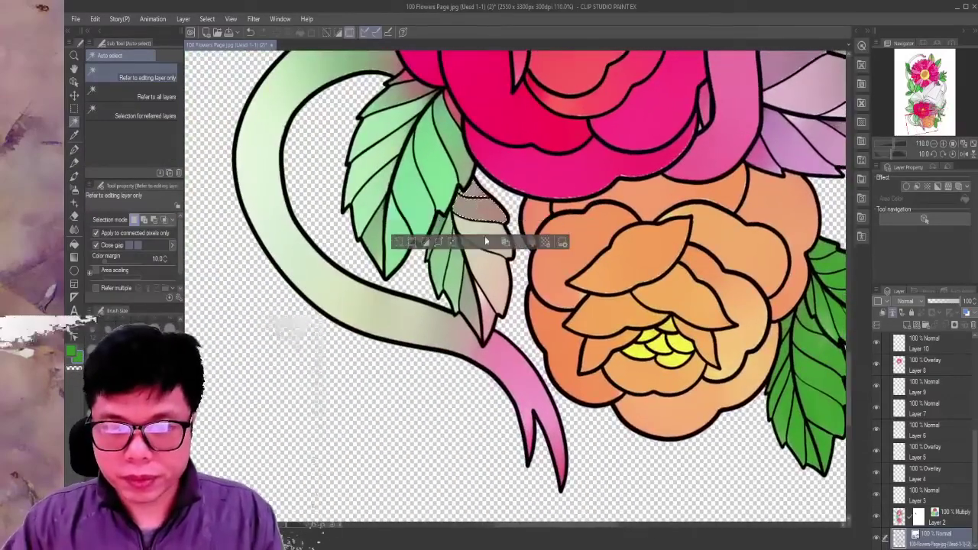
left_click(505, 242)
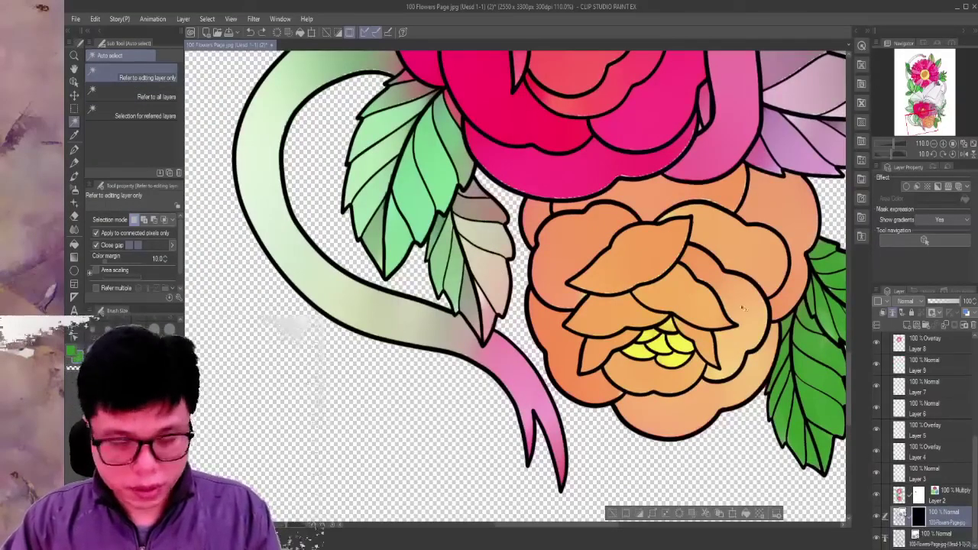
left_click(478, 202)
scroll(936, 528, "up", 1)
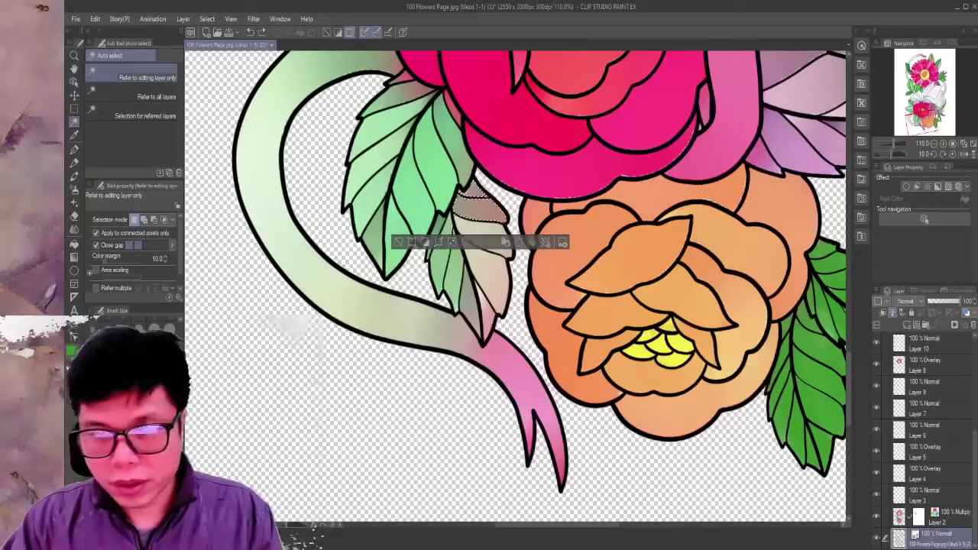
left_click(486, 263, "shift")
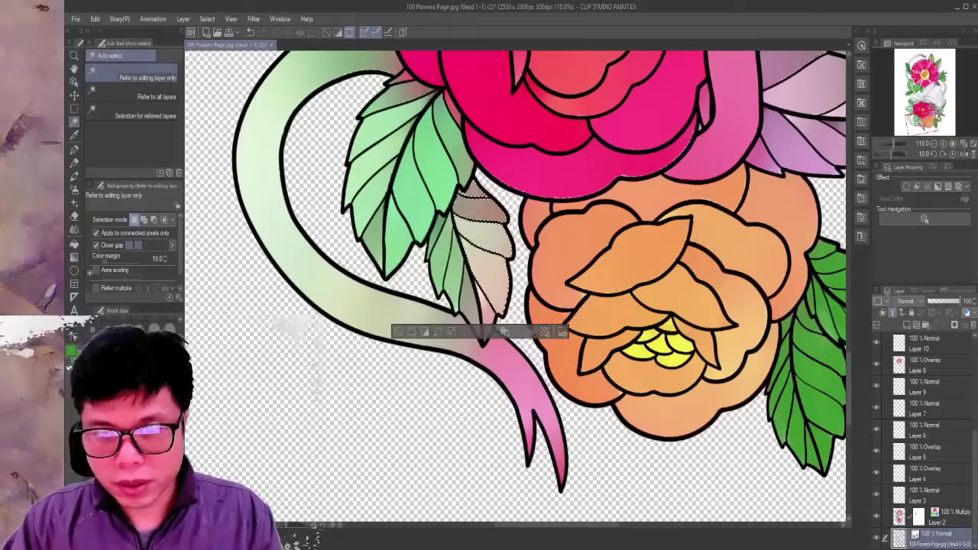
left_click(489, 343, "shift")
left_click(442, 260, "shift")
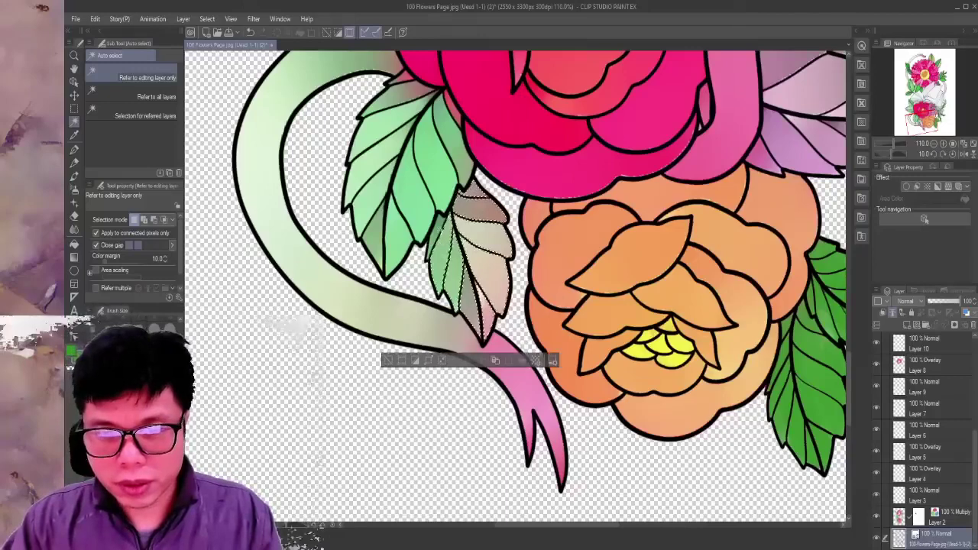
left_click(458, 151, "shift")
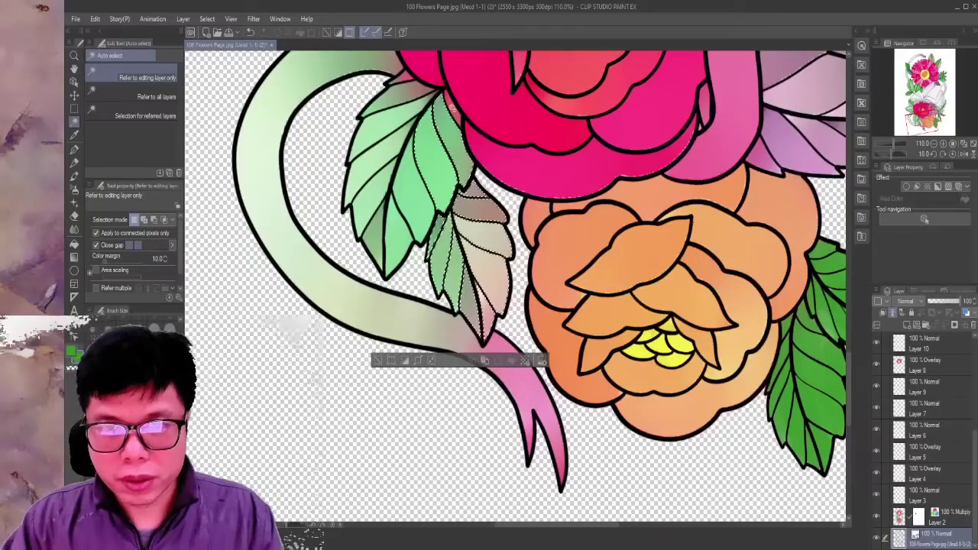
left_click(382, 154, "shift")
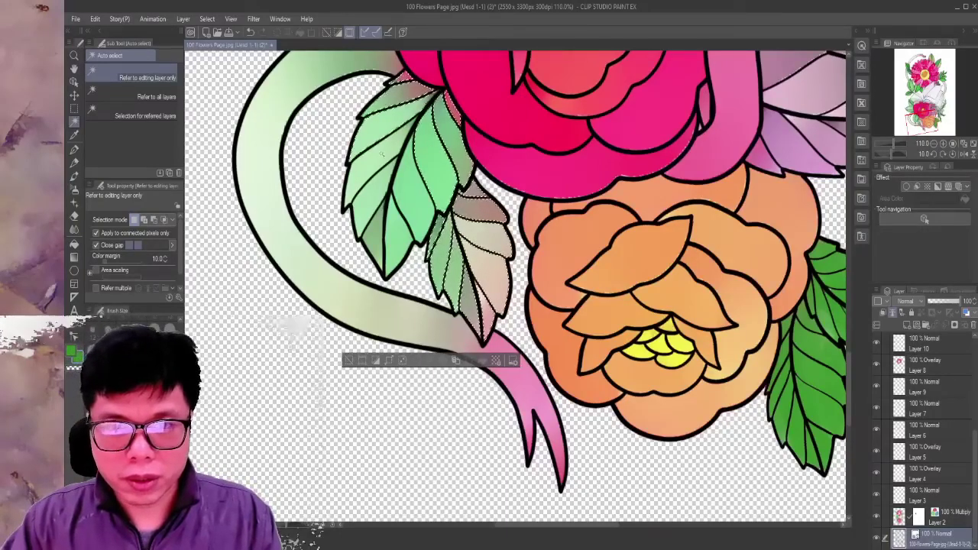
left_click(384, 234, "shift")
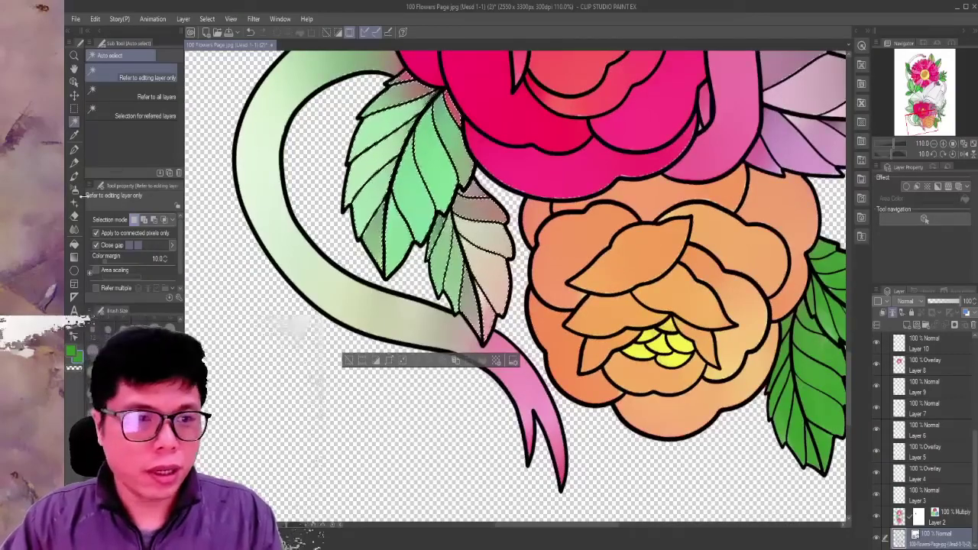
left_click(74, 176)
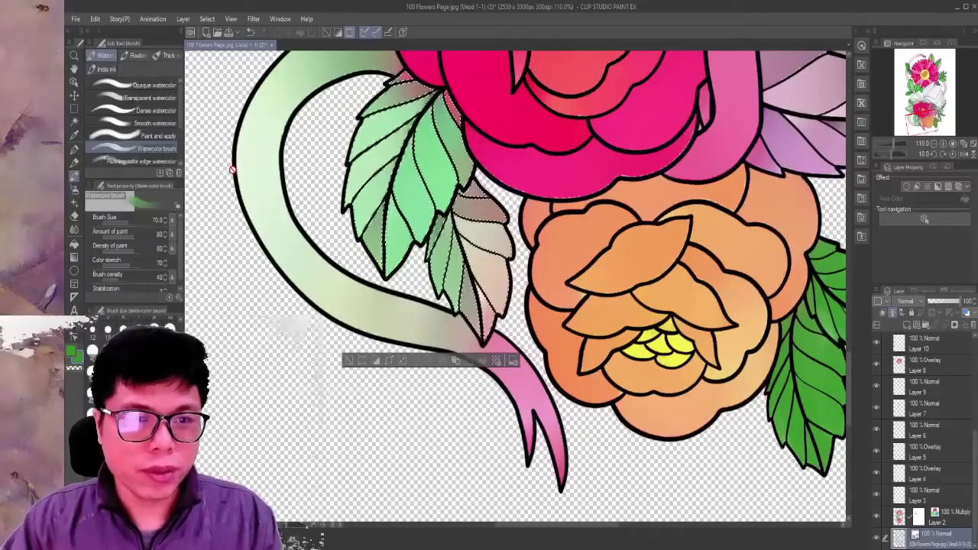
On Layer 15, paint green over the lower leaf, undoing darker strokes from a larger brush.
scroll(936, 363, "up", 3)
scroll(936, 357, "up", 2)
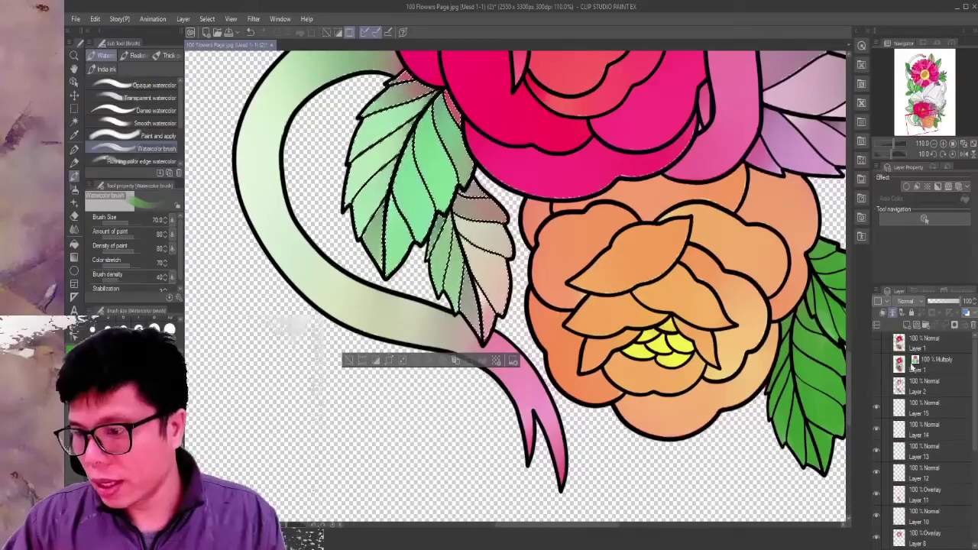
left_click(927, 407)
scroll(317, 231, "up", 1)
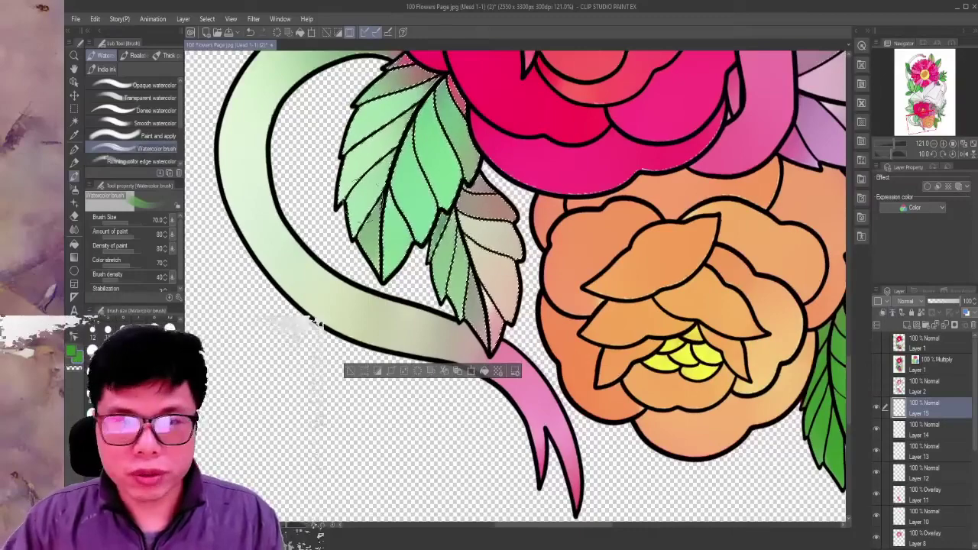
left_click_drag(455, 188, 512, 233)
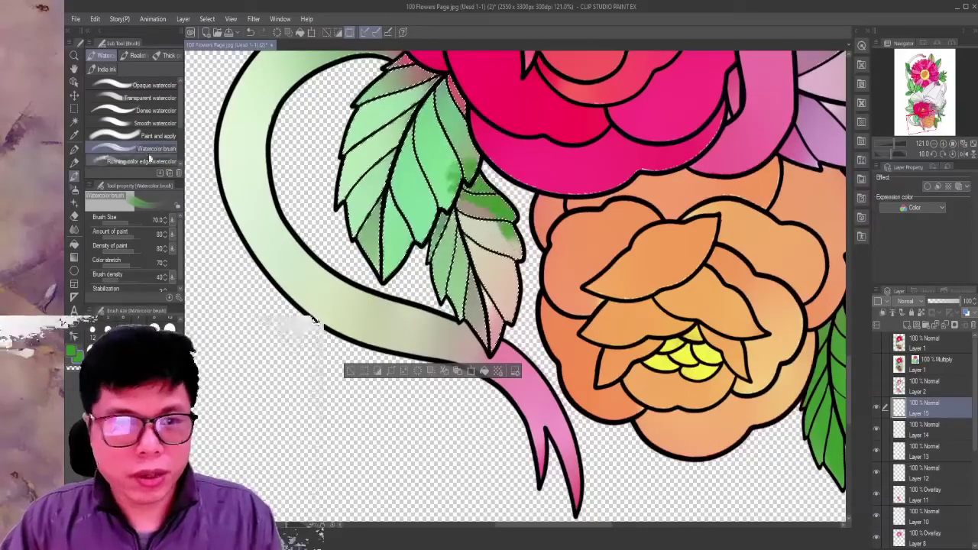
left_click(153, 136)
left_click_drag(428, 134, 504, 283)
key("ctrl+z")
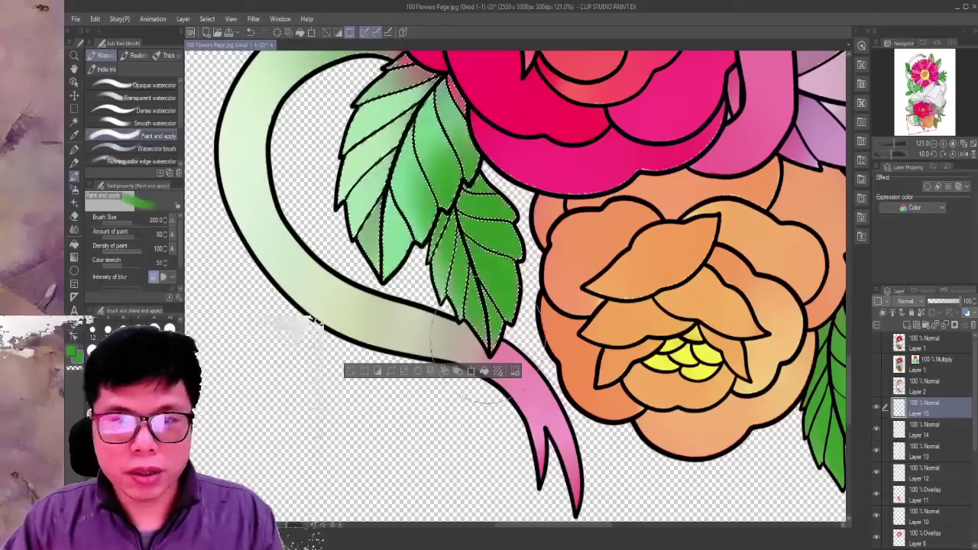
With the softer Watercolor brush at size 100, paint the lower leaf a deeper green.
left_click(153, 148)
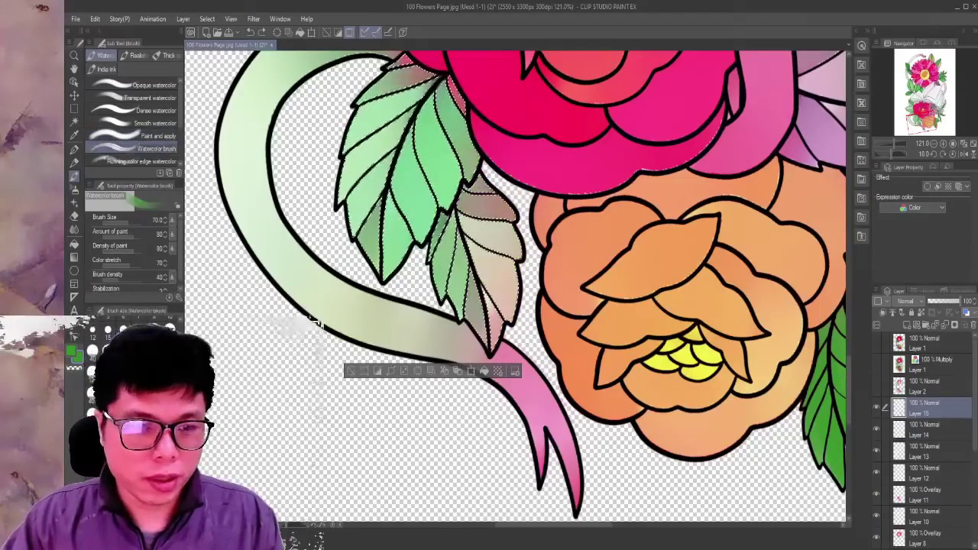
key("bracketright")
key("bracketright")
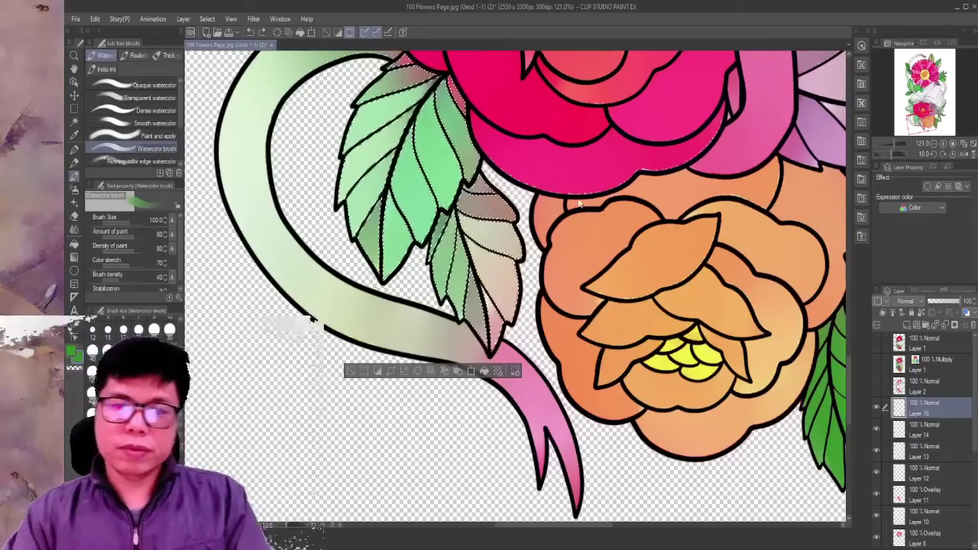
scroll(579, 202, "down", 2)
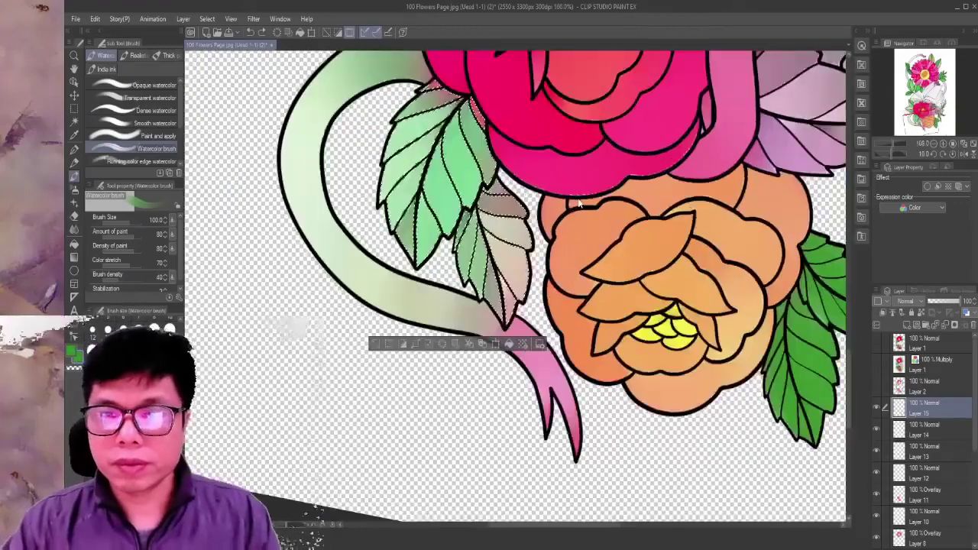
scroll(578, 202, "up", 3)
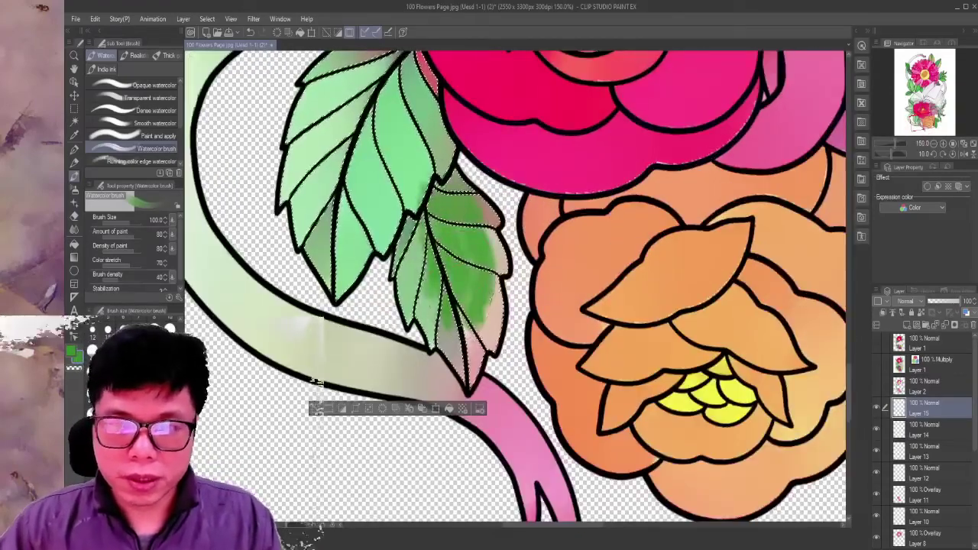
left_click_drag(478, 344, 457, 164)
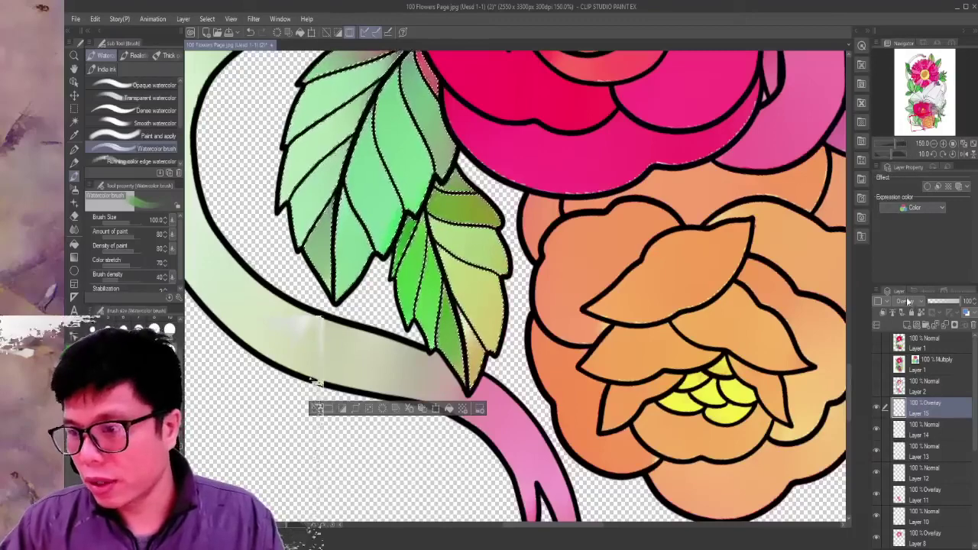
Try Soft light, Overlay and opacity changes on Layer 15, then set it to Color at 100%.
key("Down")
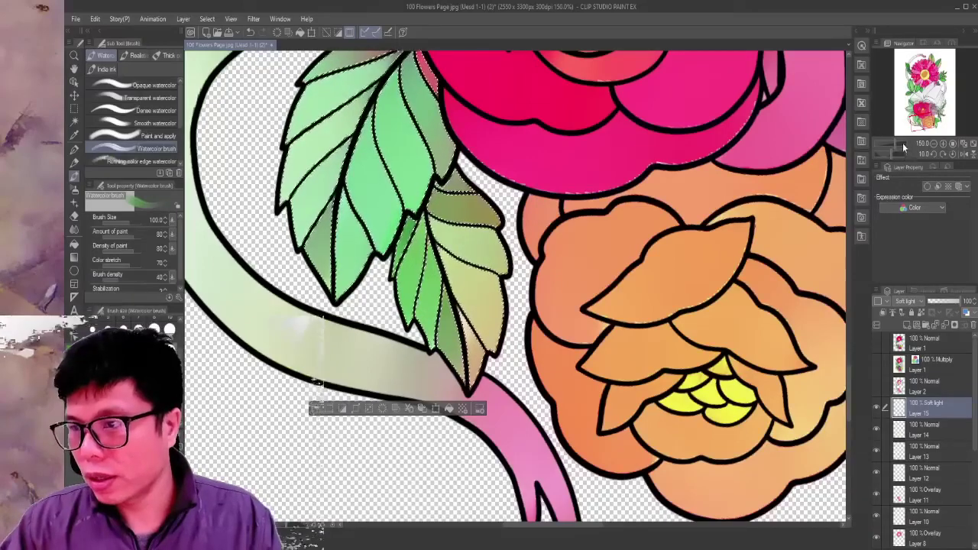
key("Up")
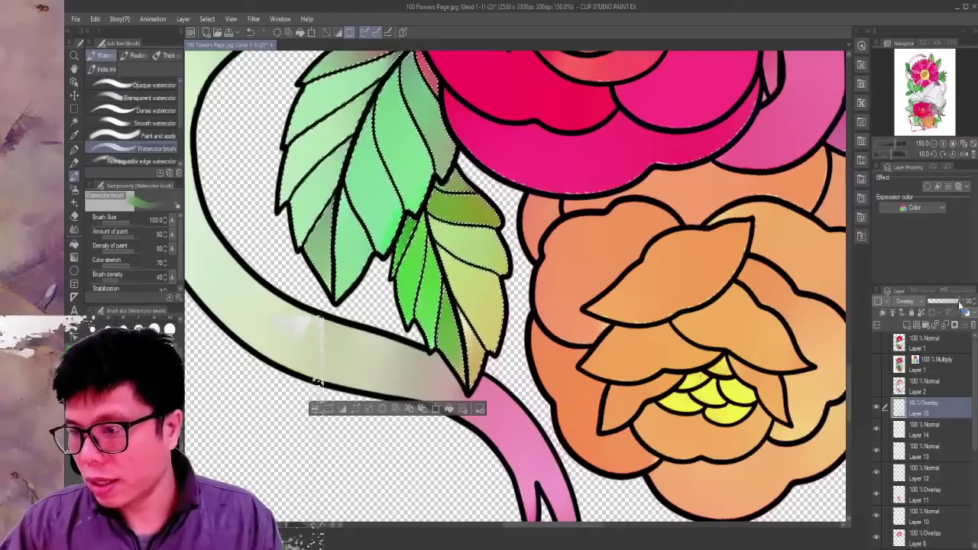
left_click_drag(961, 305, 959, 304)
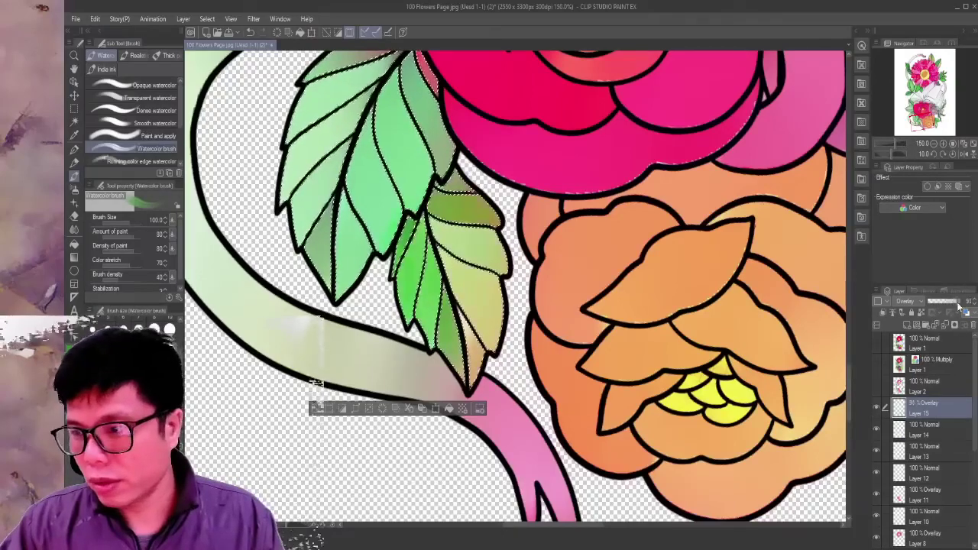
left_click_drag(960, 305, 968, 312)
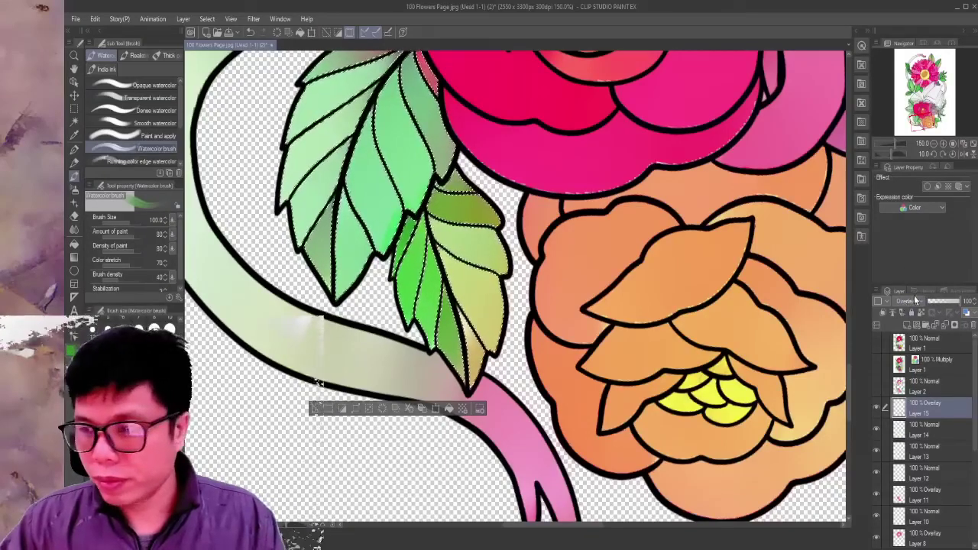
left_click(905, 301)
left_click(911, 391)
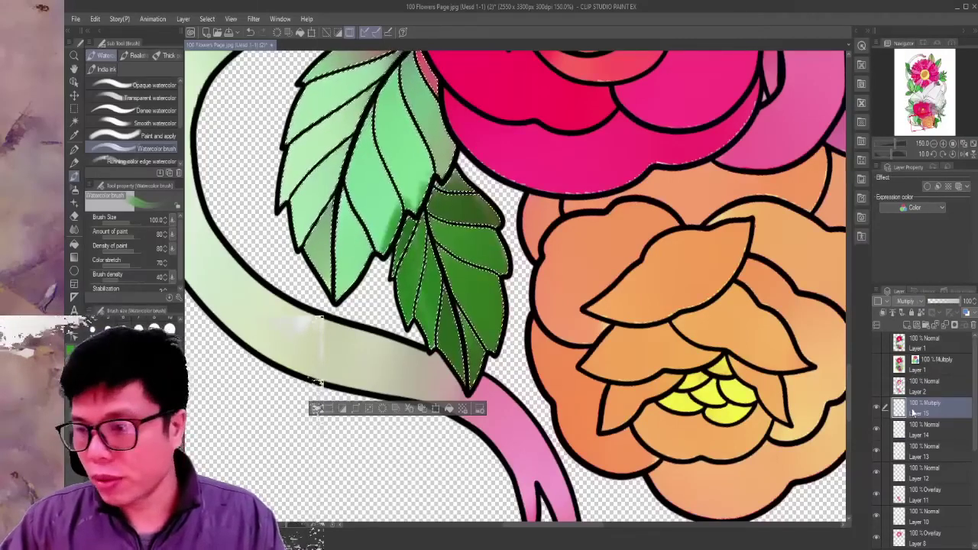
mouse_move(962, 306)
left_mouse_down()
mouse_move(944, 307)
mouse_move(968, 312)
left_mouse_up()
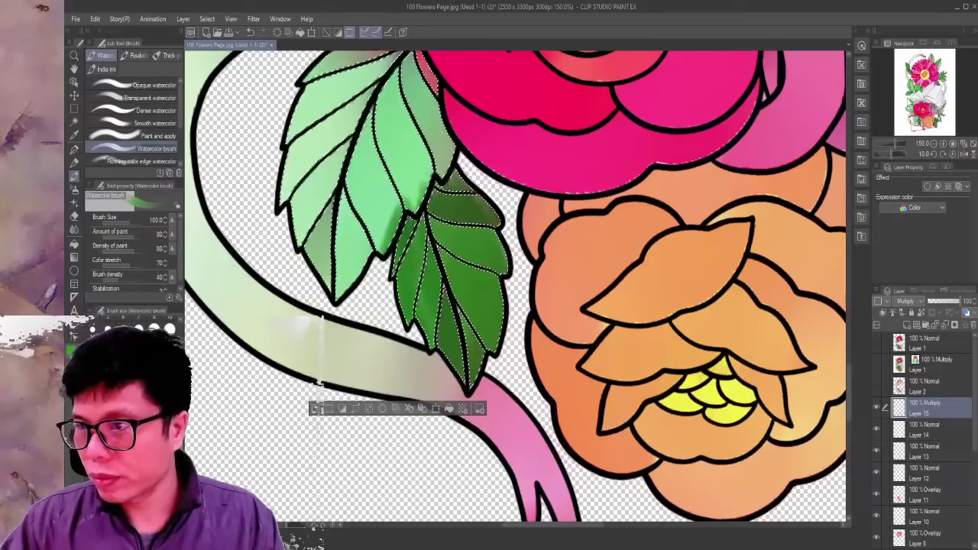
scroll(907, 302, "down", 6)
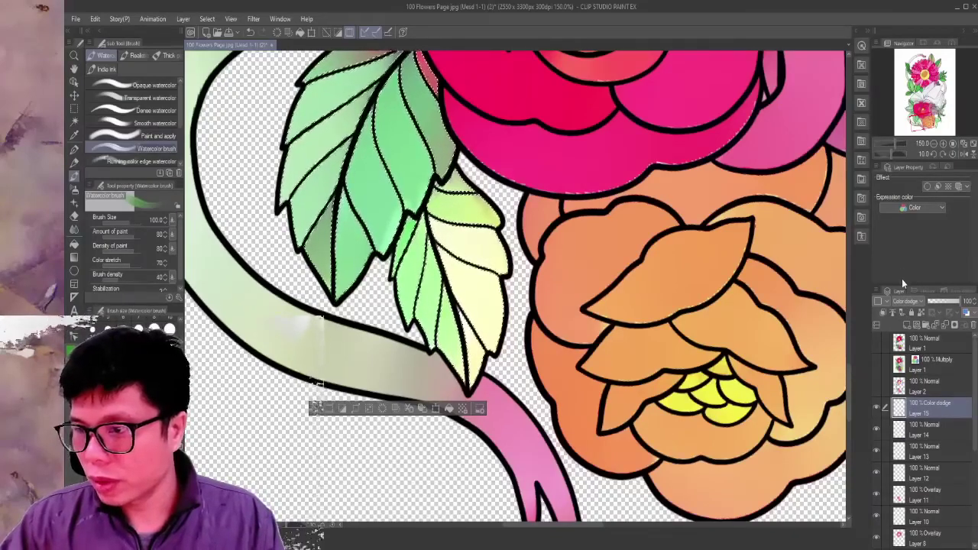
scroll(906, 302, "down", 10)
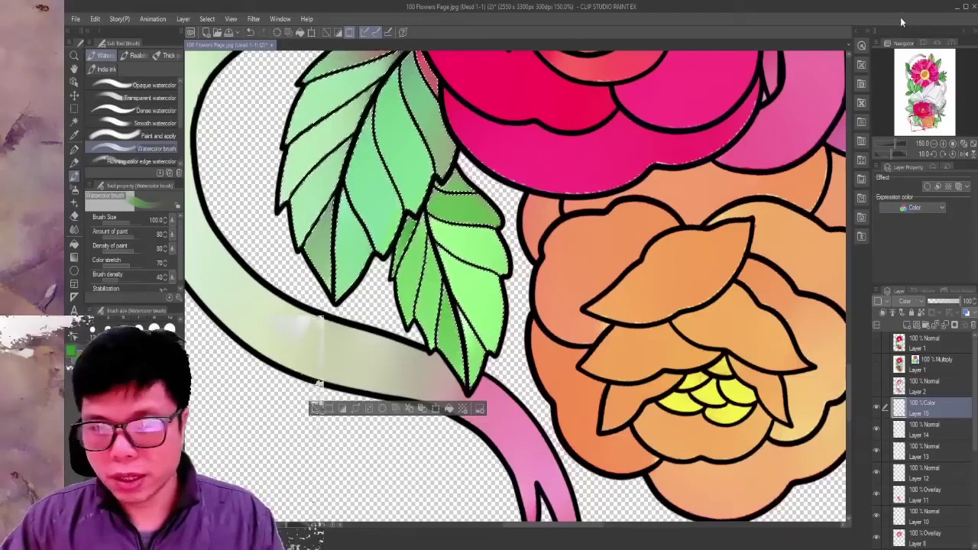
scroll(906, 302, "up", 20)
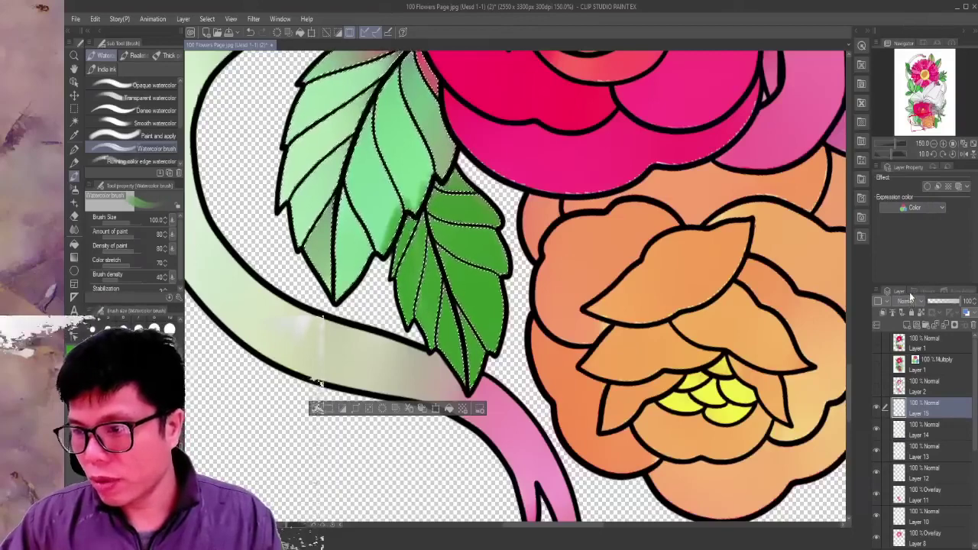
scroll(906, 302, "down", 20)
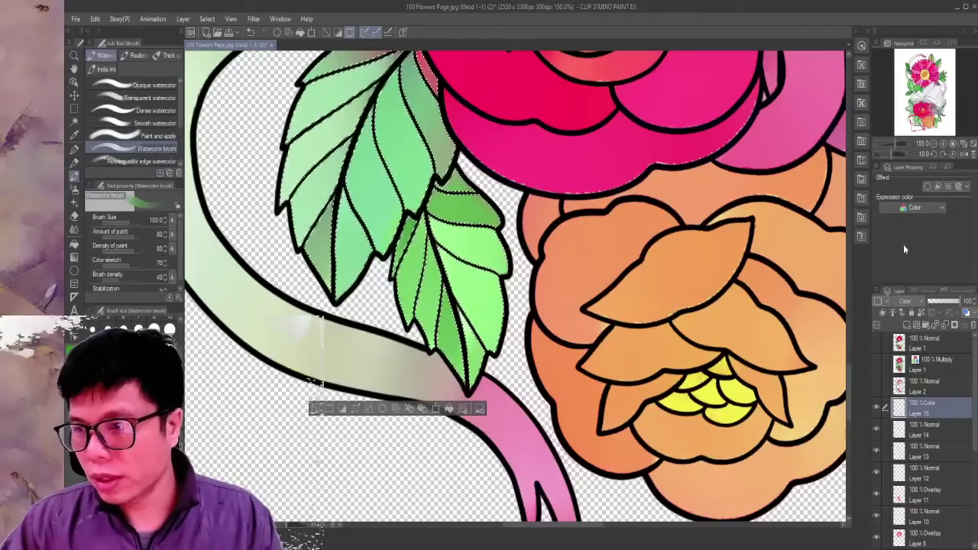
scroll(906, 302, "up", 6)
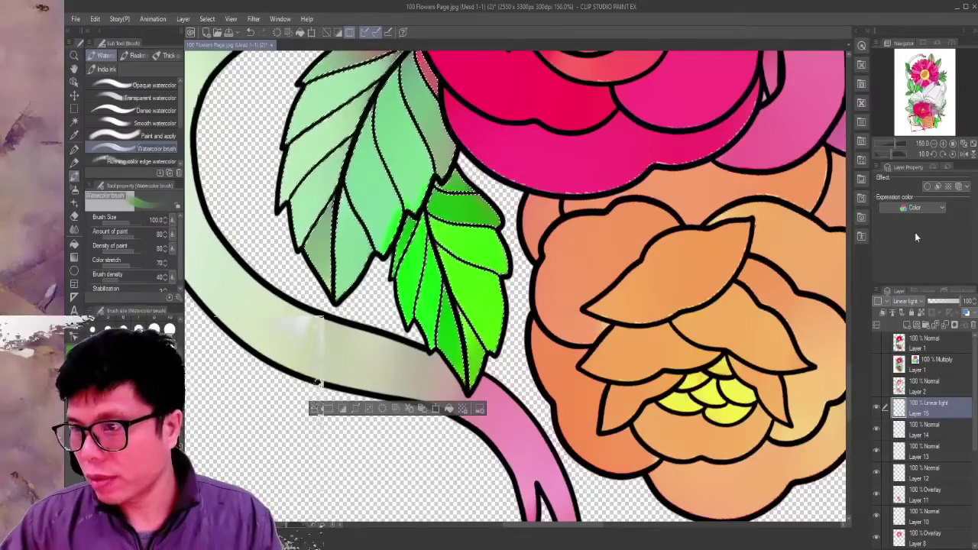
key("Down")
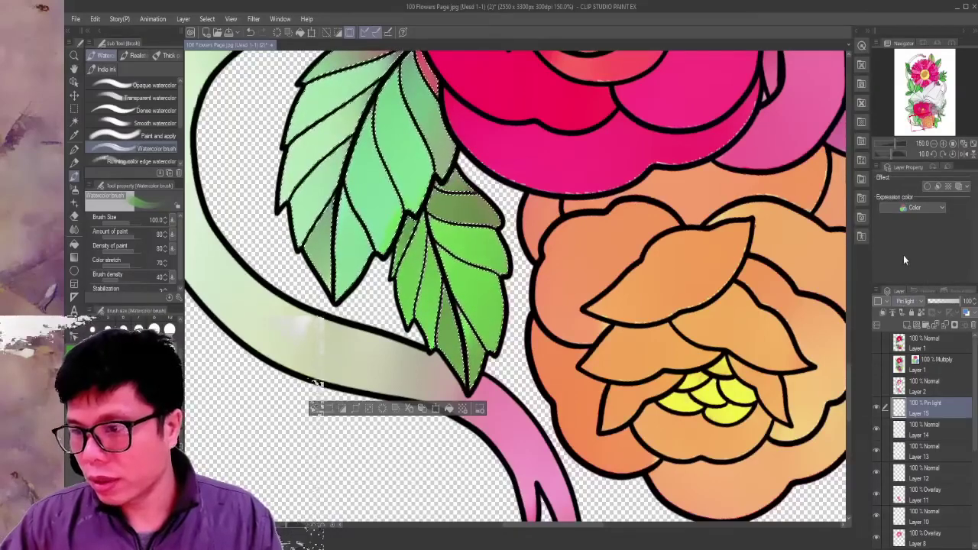
key("Down")
key("Down")
key("Down")
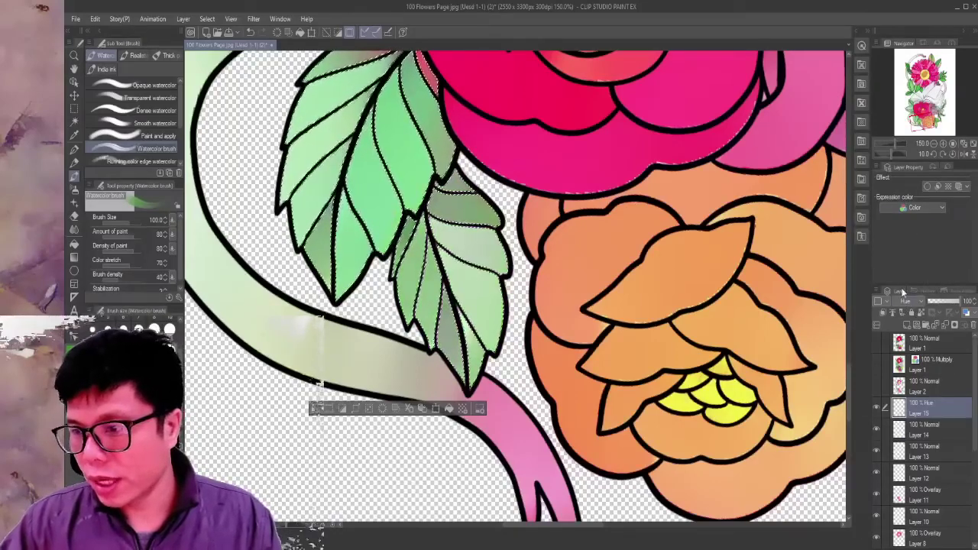
key("Down")
key("Down")
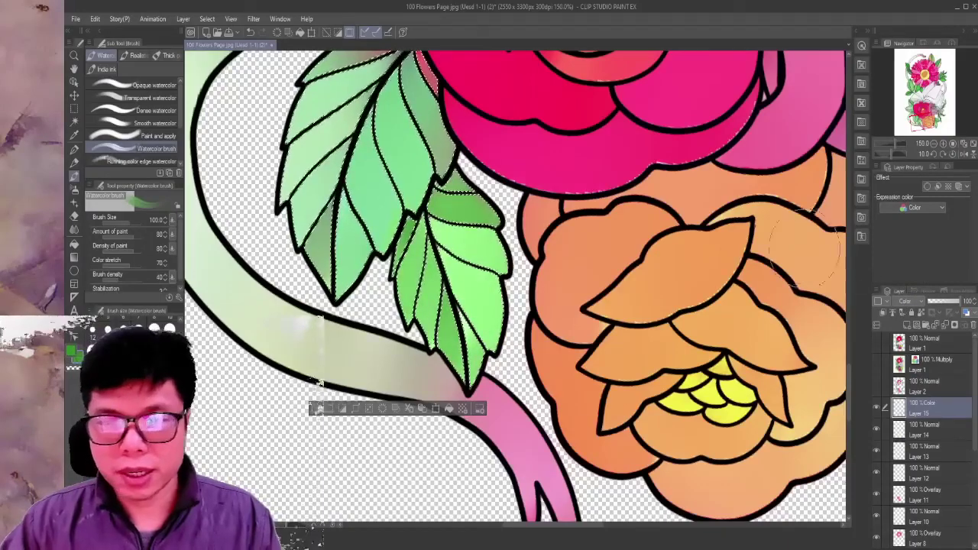
key("Down")
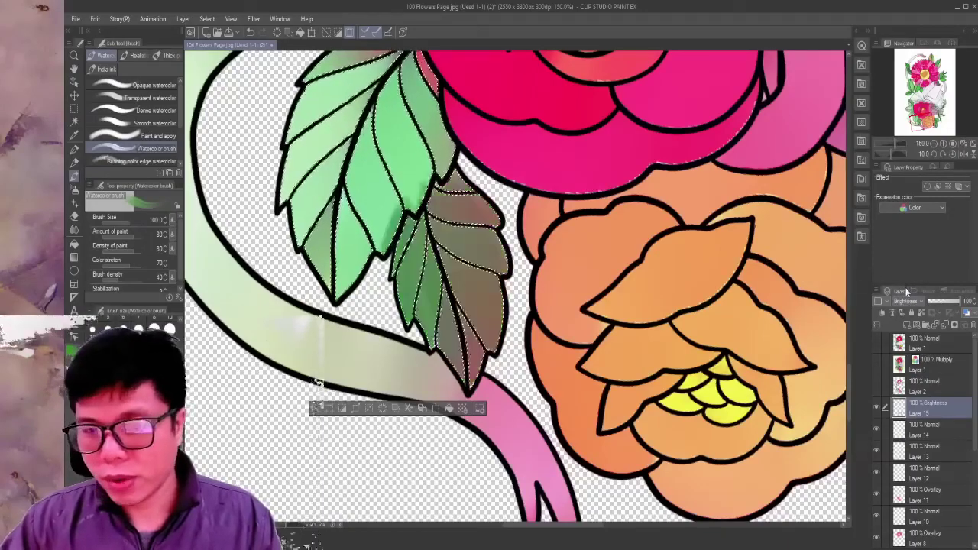
key("Down")
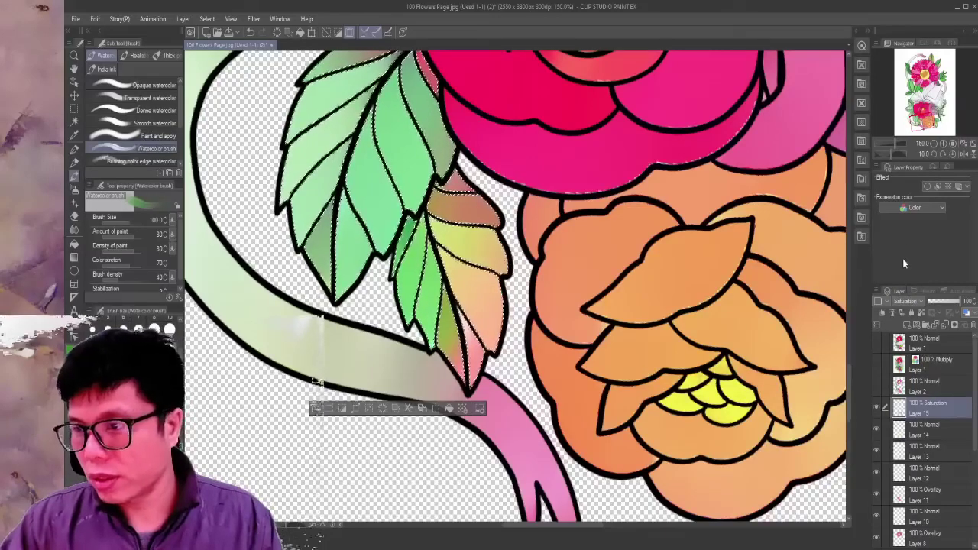
key("Down")
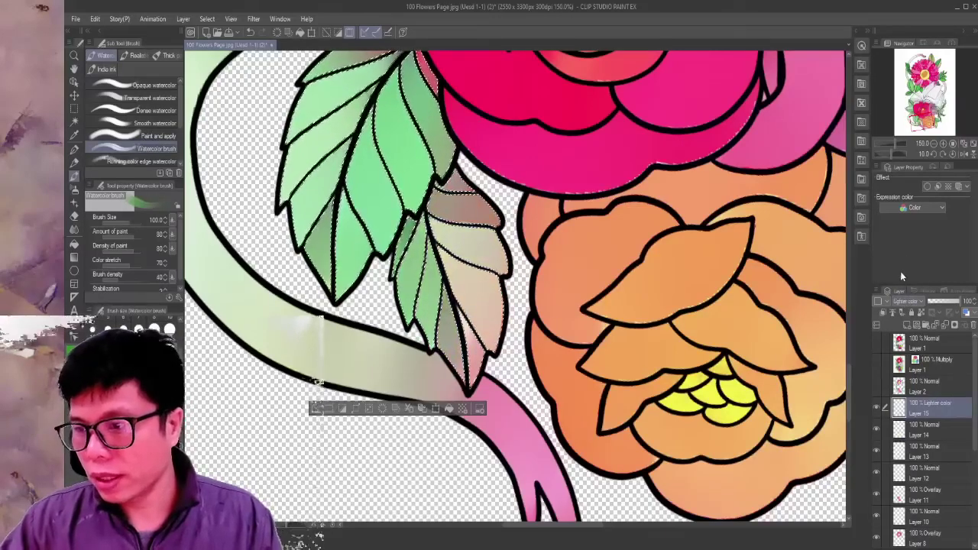
key("Down")
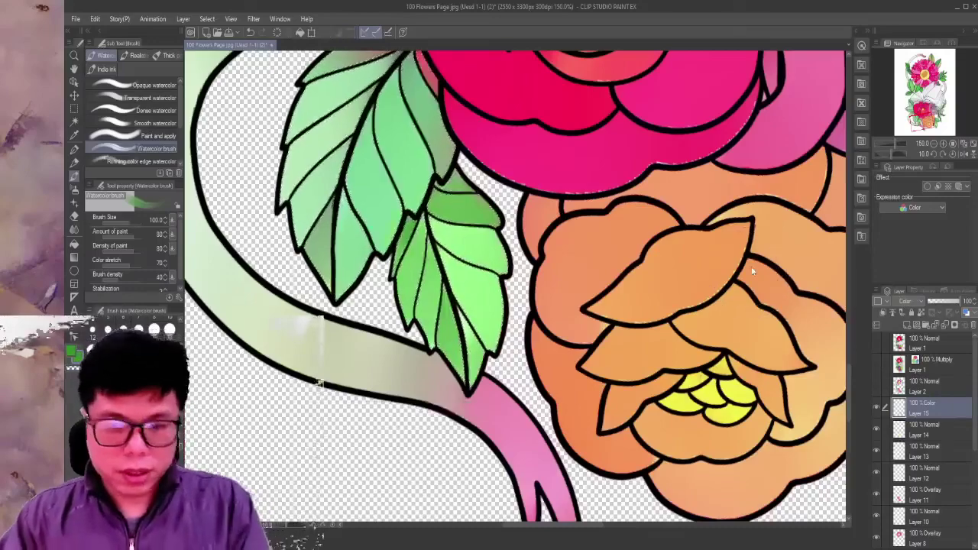
scroll(753, 271, "down", 3)
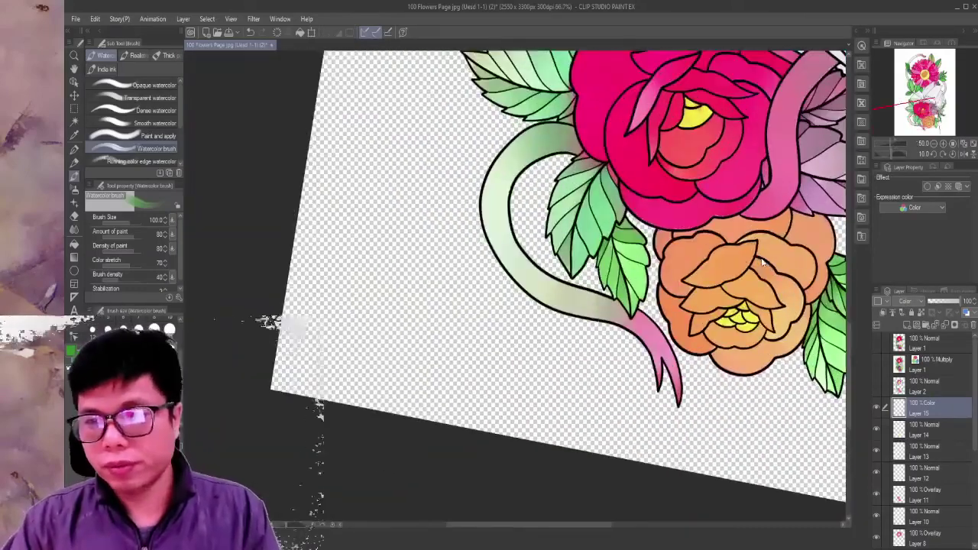
left_click_drag(680, 210, 313, 232)
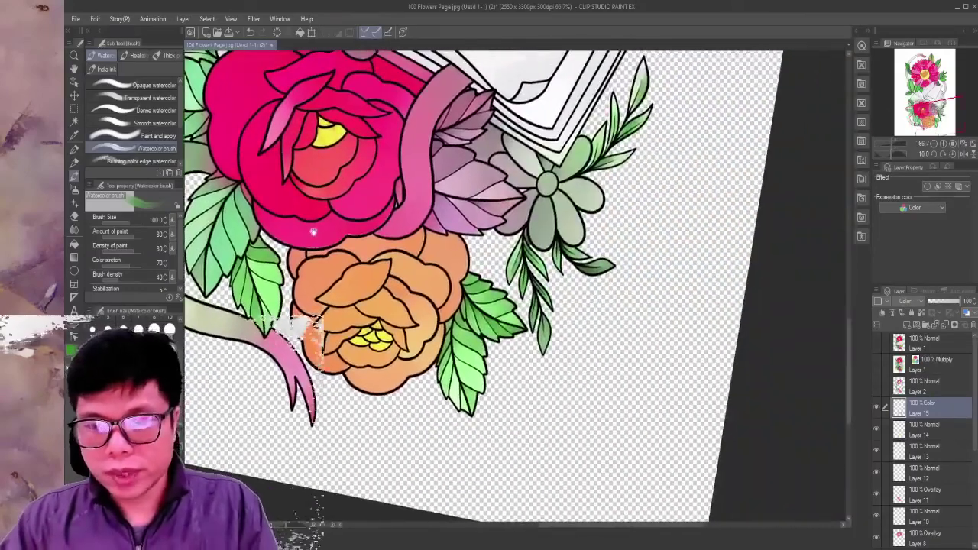
left_click_drag(421, 225, 506, 226)
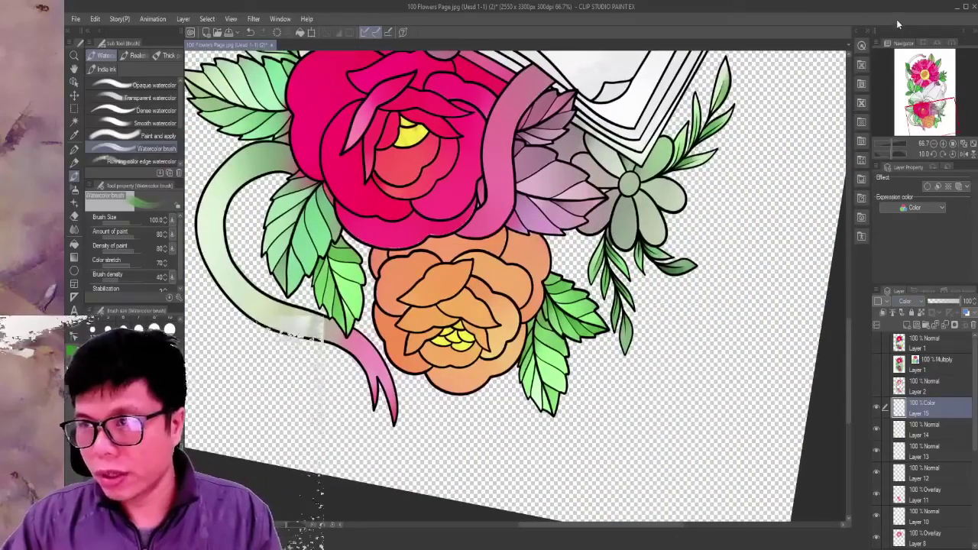
key("ctrl+z")
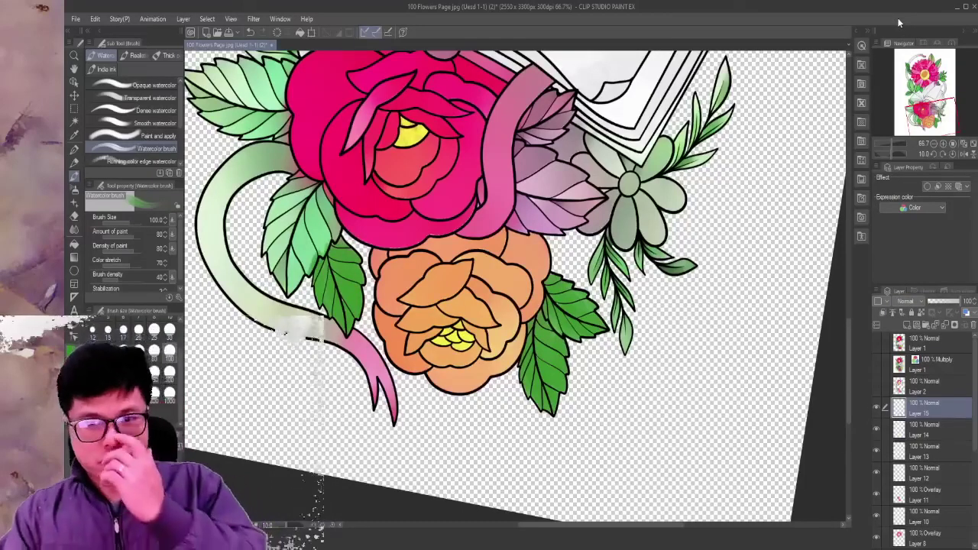
key("ctrl+plus")
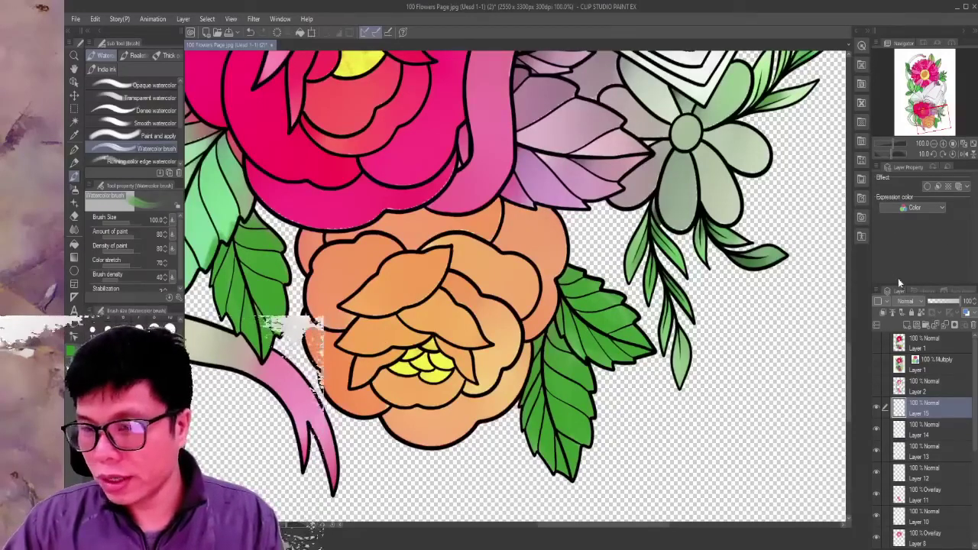
key("ctrl+minus")
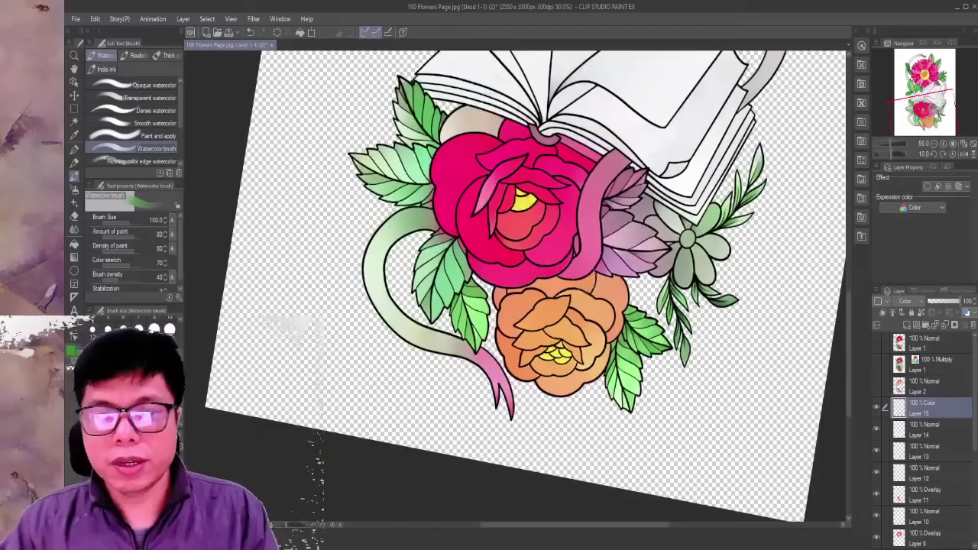
key("ctrl+plus")
key("ctrl+plus")
Make the paper line-art layer active and switch to Auto select.
scroll(931, 398, "down", 2)
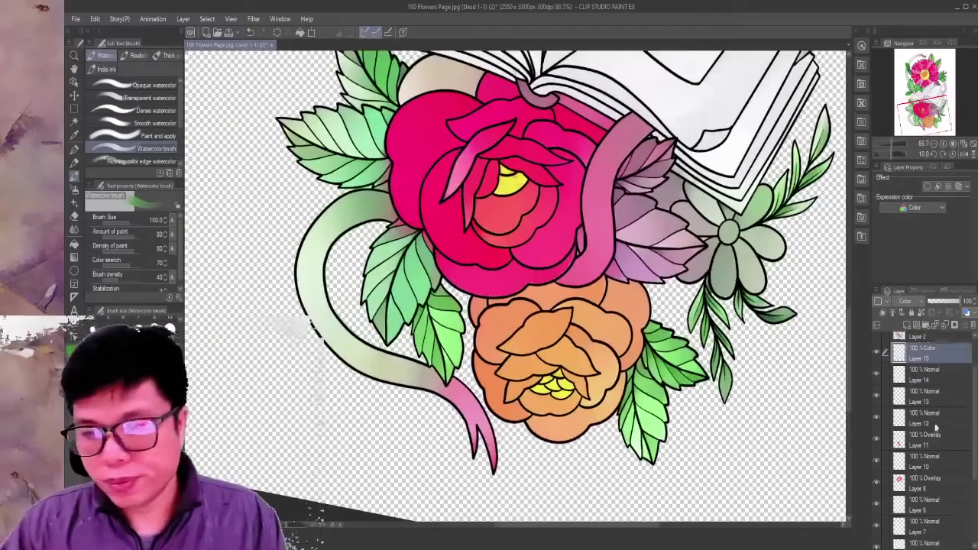
scroll(932, 428, "down", 3)
scroll(936, 474, "down", 2)
scroll(939, 510, "down", 2)
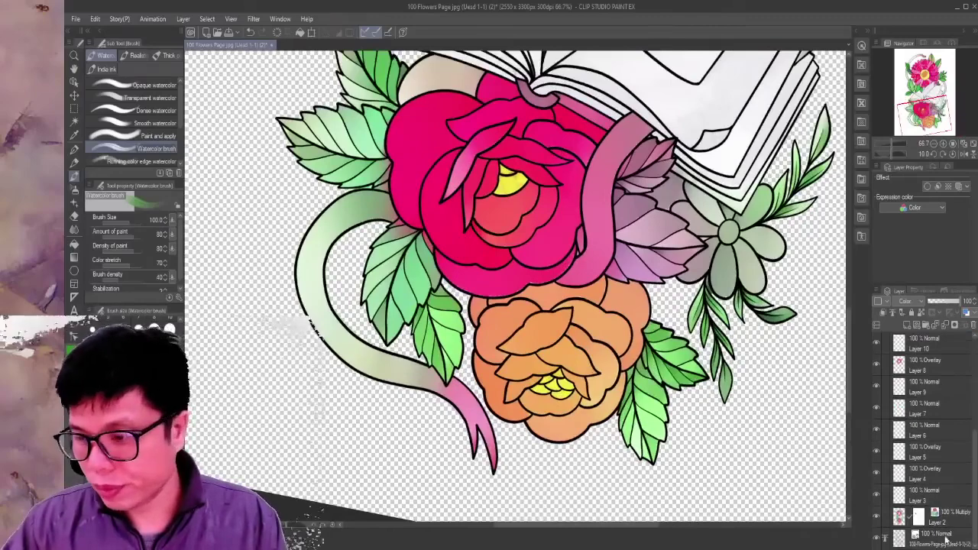
left_click(946, 536)
left_click(74, 121)
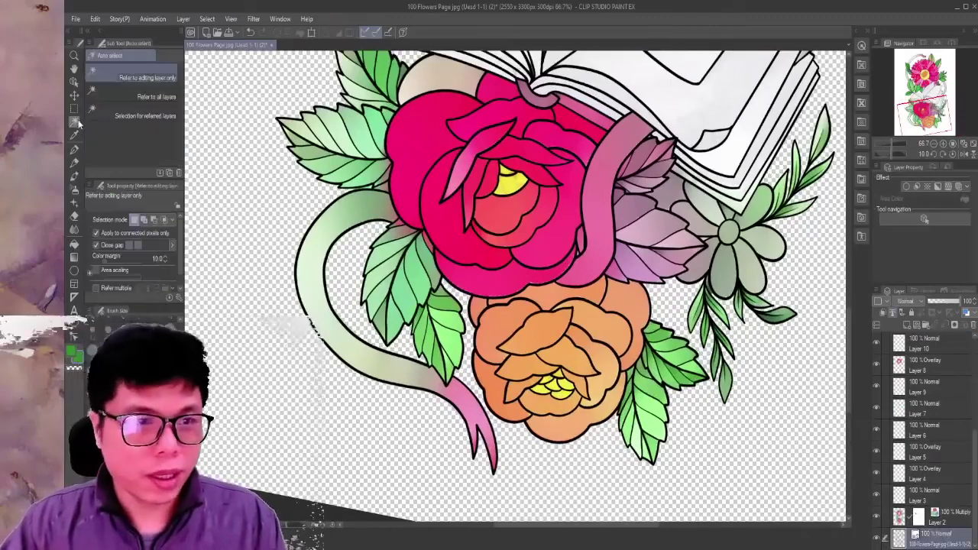
scroll(432, 303, "up", 2)
scroll(433, 304, "up", 1)
Select the left leaf sections, including the lower-left and upper-left leaves.
left_click(428, 267)
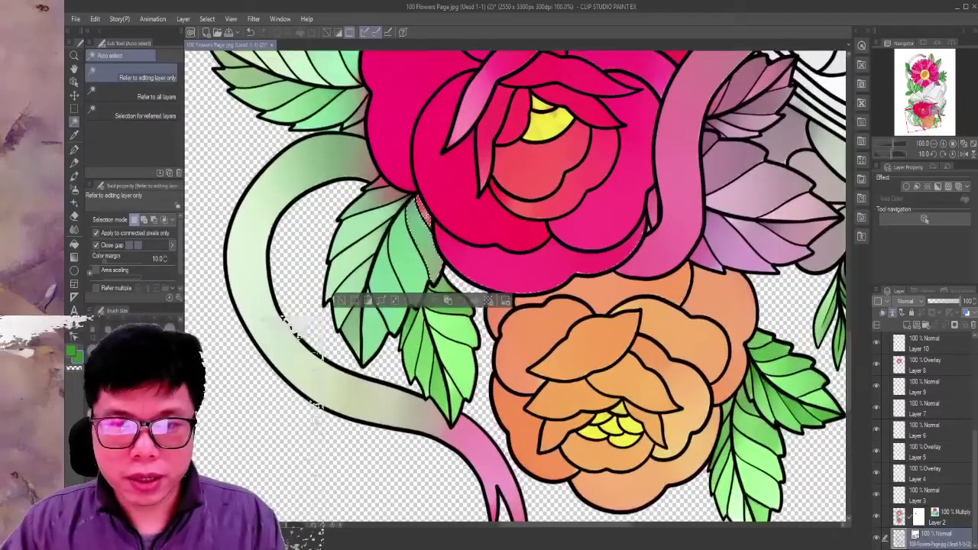
left_click(377, 197, "shift")
left_click(365, 232, "shift")
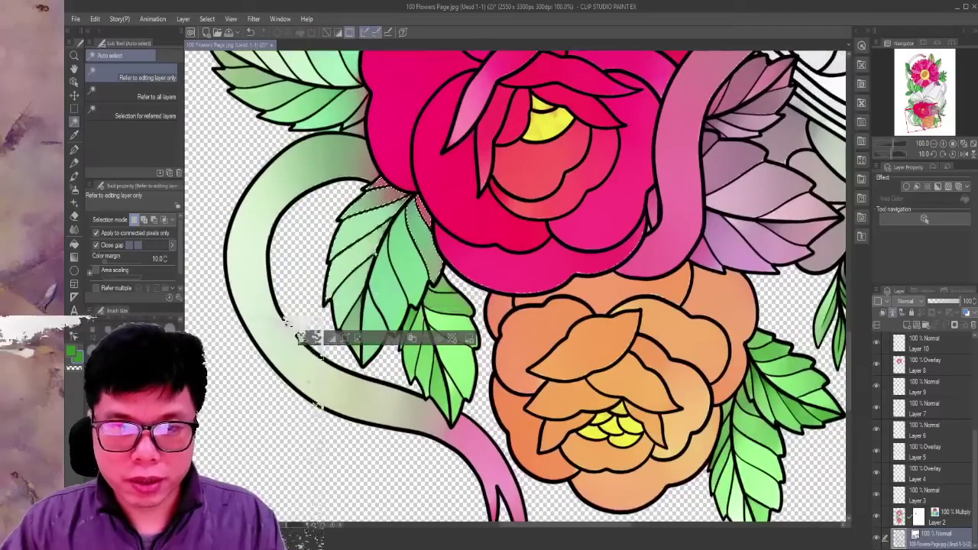
left_click(376, 255, "shift")
left_click(344, 321, "shift")
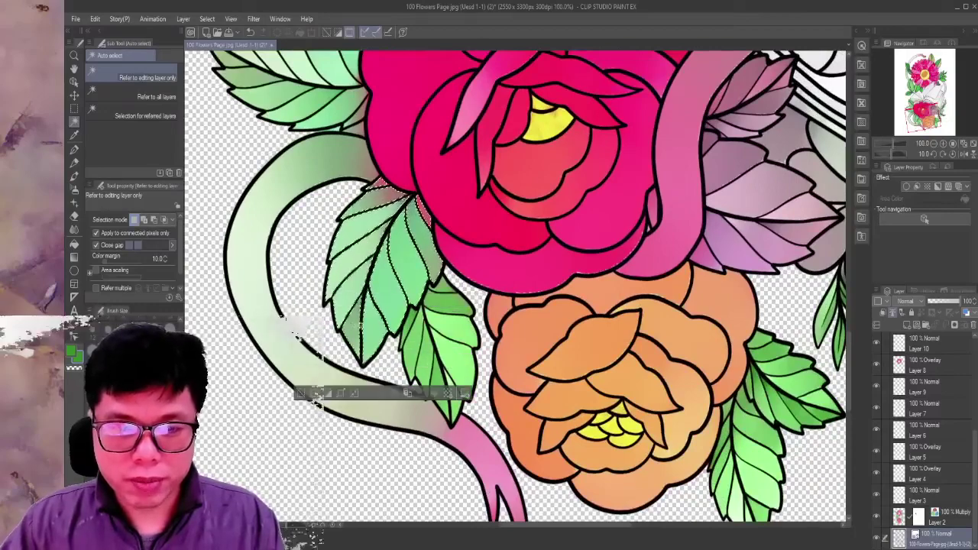
scroll(344, 321, "up", 1)
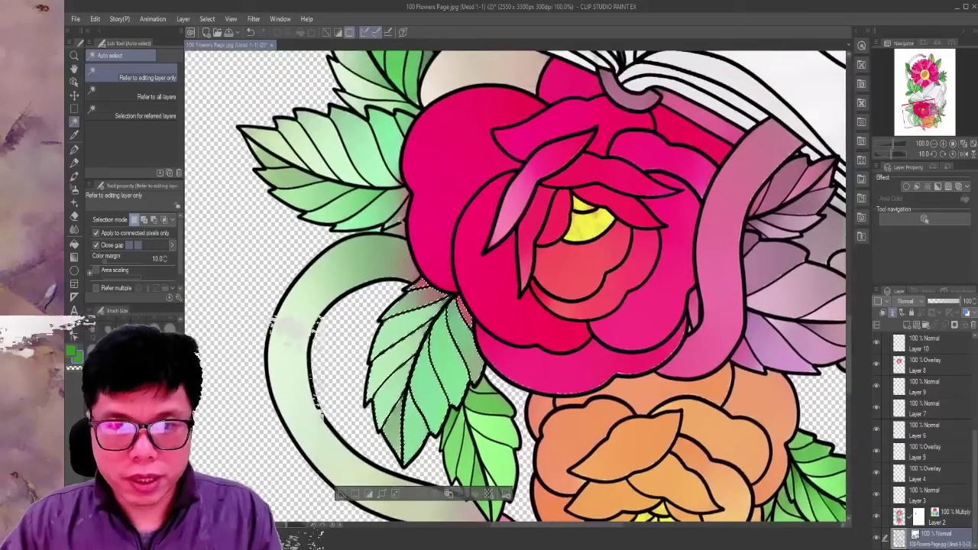
left_click(366, 153, "shift")
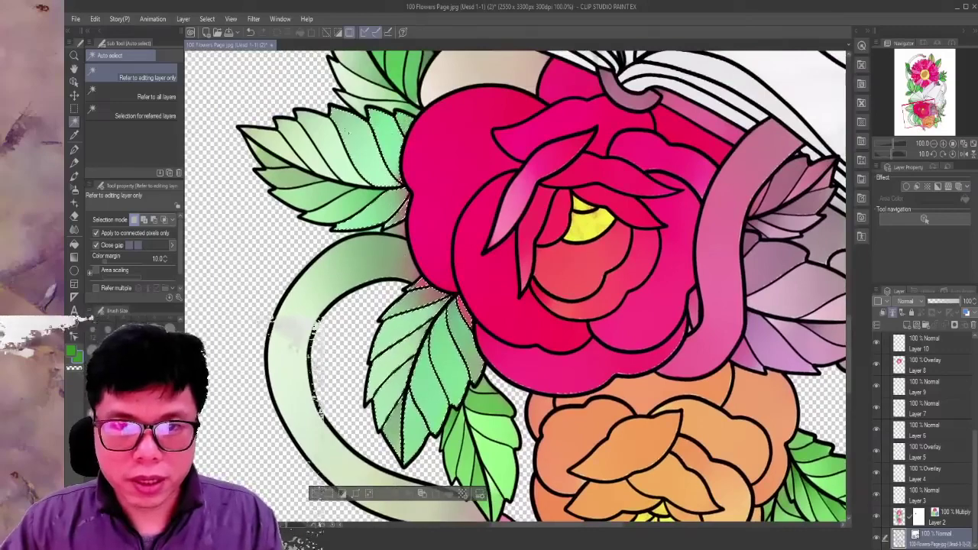
left_click(285, 181, "shift")
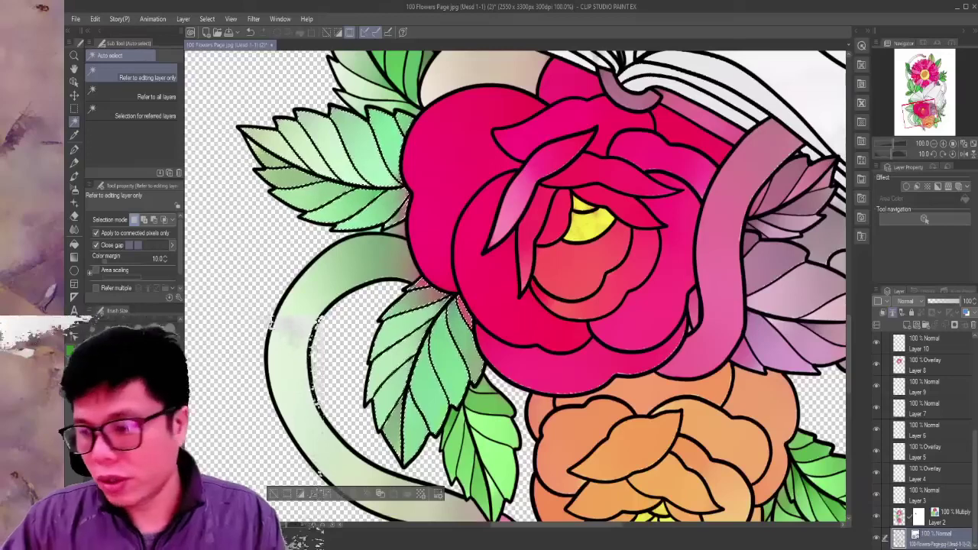
Make Layer 15 the active layer for painting.
scroll(935, 387, "up", 2)
scroll(935, 388, "up", 2)
scroll(936, 388, "up", 2)
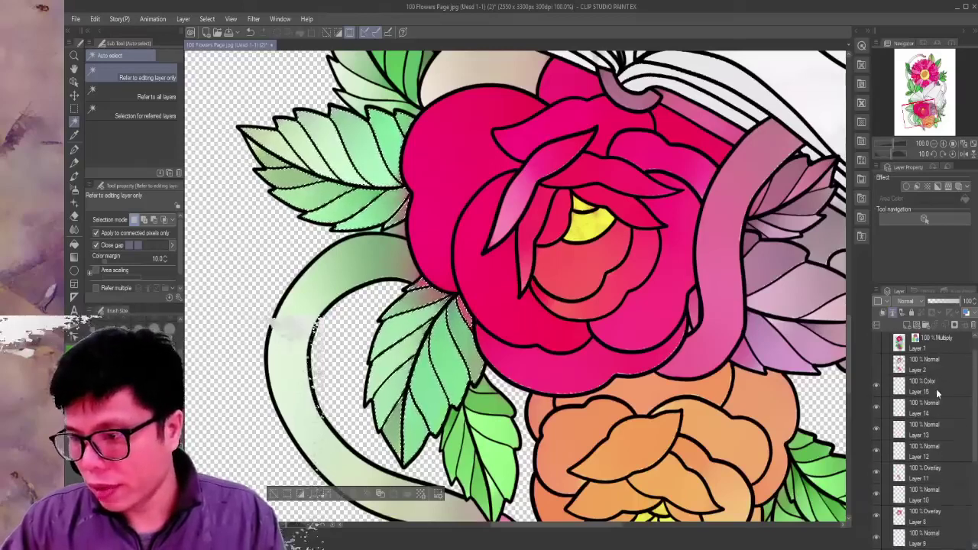
left_click(918, 392)
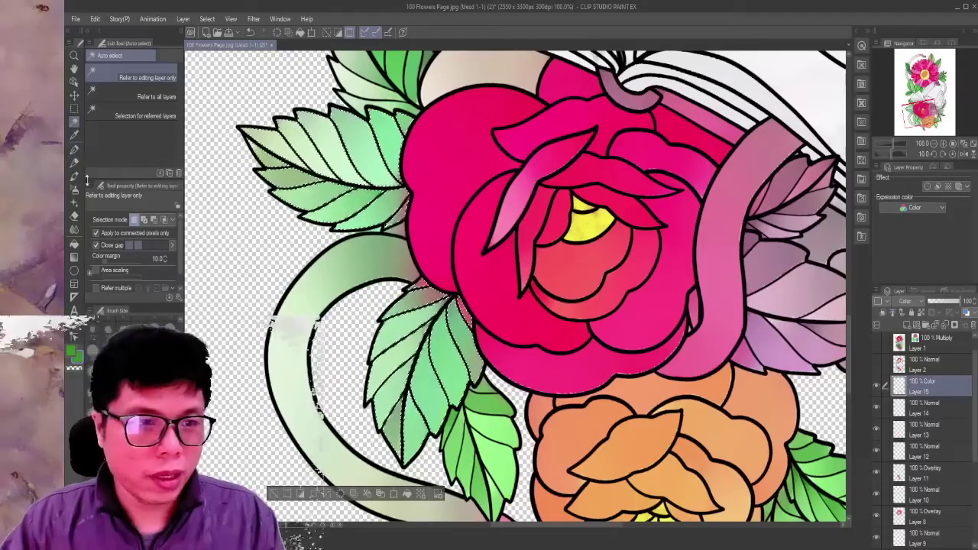
Paint the selected left leaves bright green with the Watercolor brush, then deselect.
key("b")
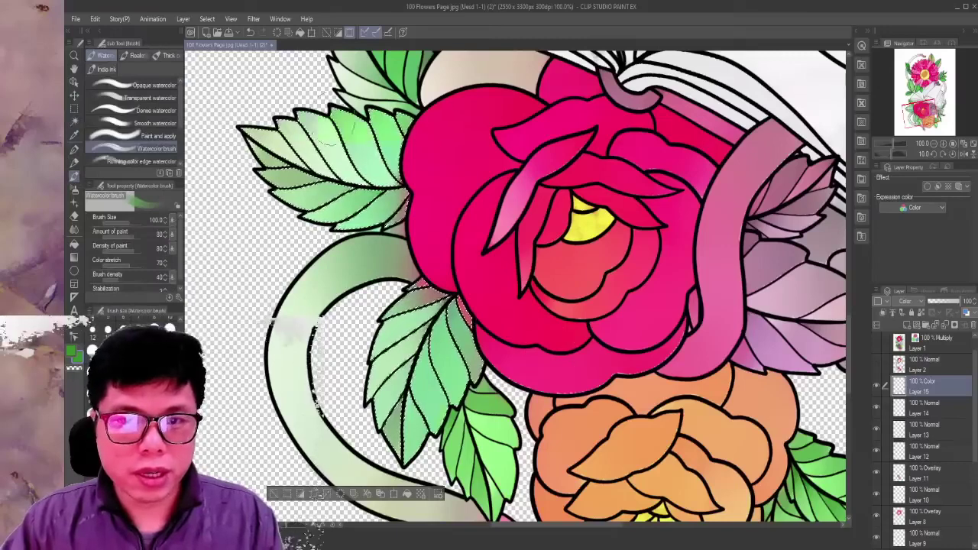
left_click_drag(226, 108, 413, 168)
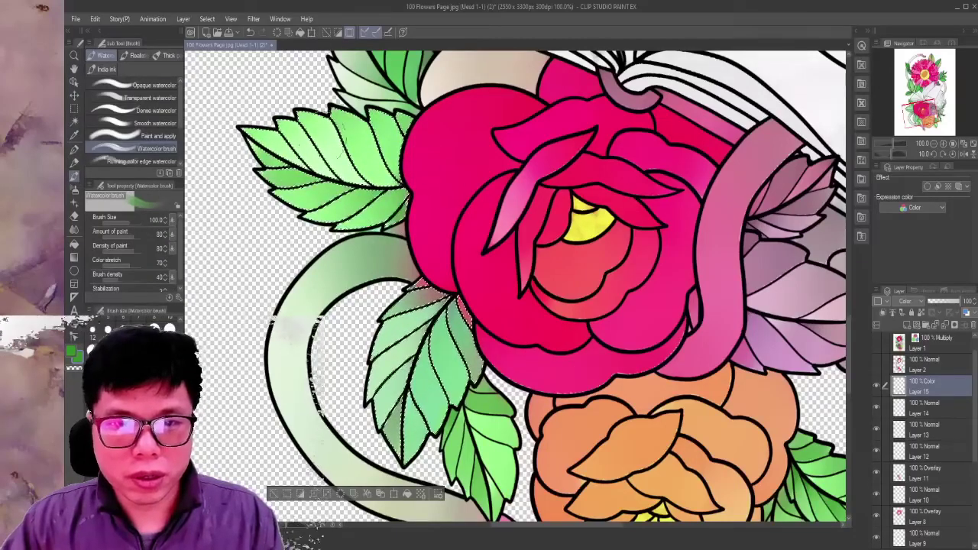
scroll(447, 279, "down", 2)
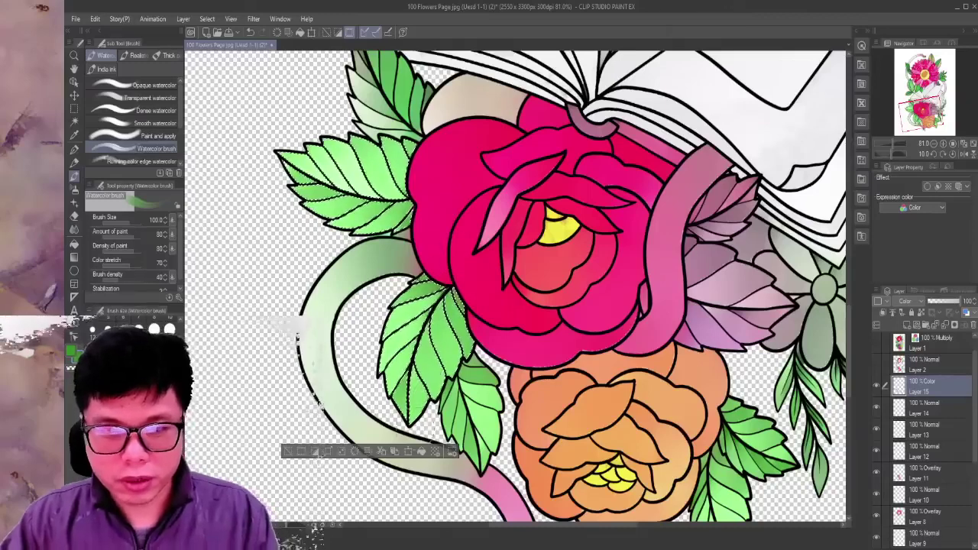
key("ctrl+d")
scroll(620, 196, "up", 2)
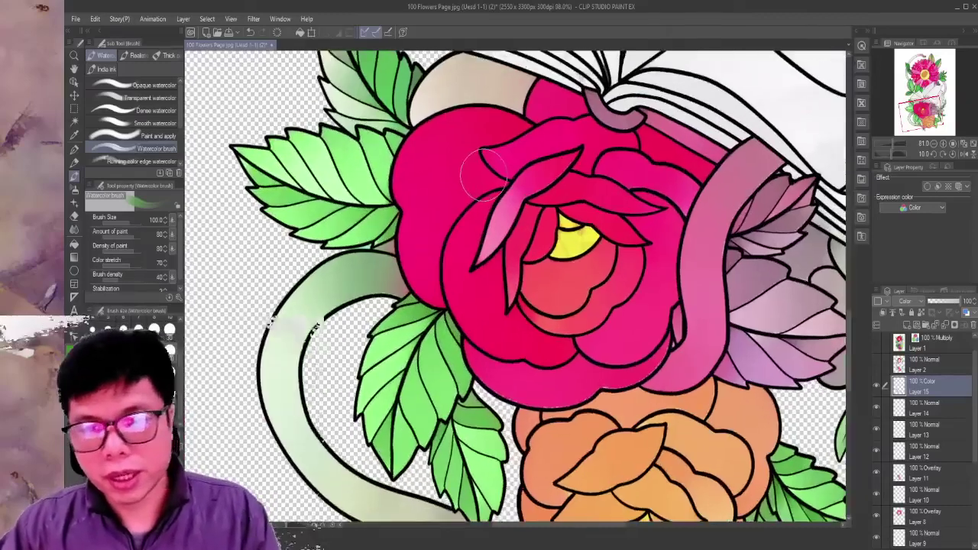
scroll(469, 158, "up", 2)
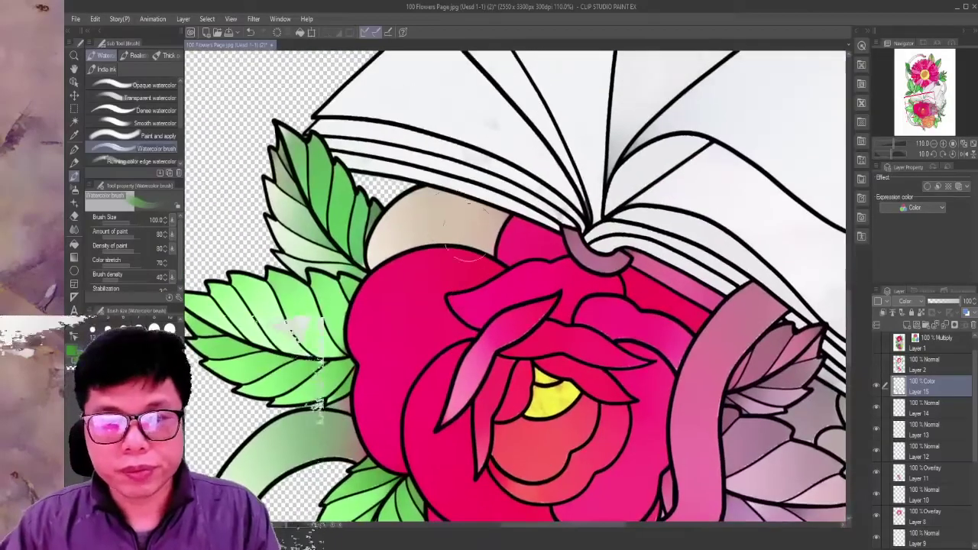
scroll(947, 525, "down", 3)
On the line-art layer, Auto select the lower-left leaf beside the book.
scroll(946, 526, "down", 3)
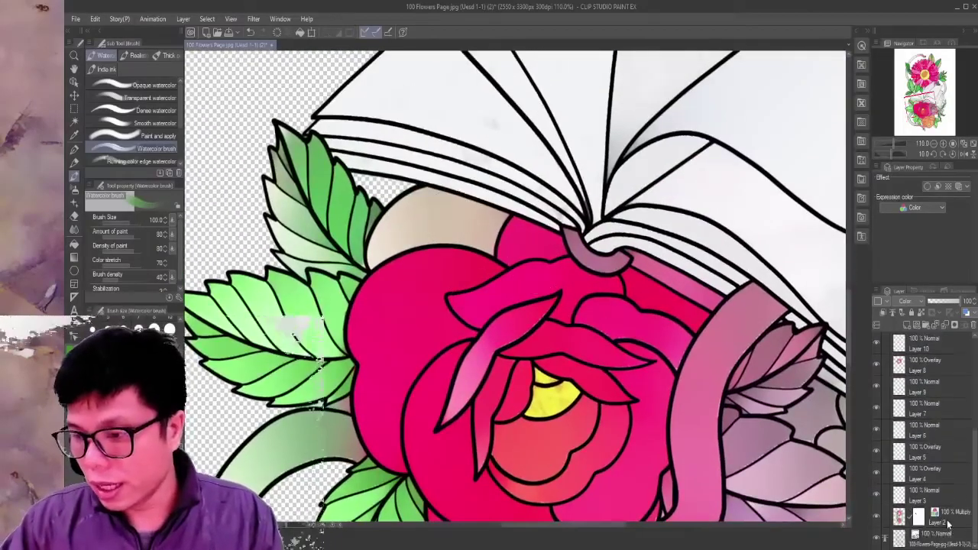
left_click(942, 539)
key("w")
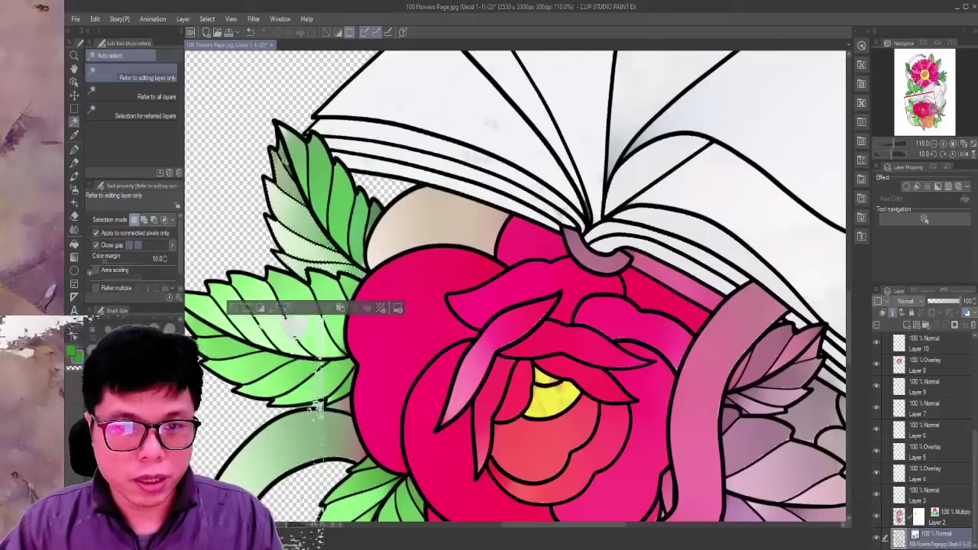
left_click(317, 398, "shift")
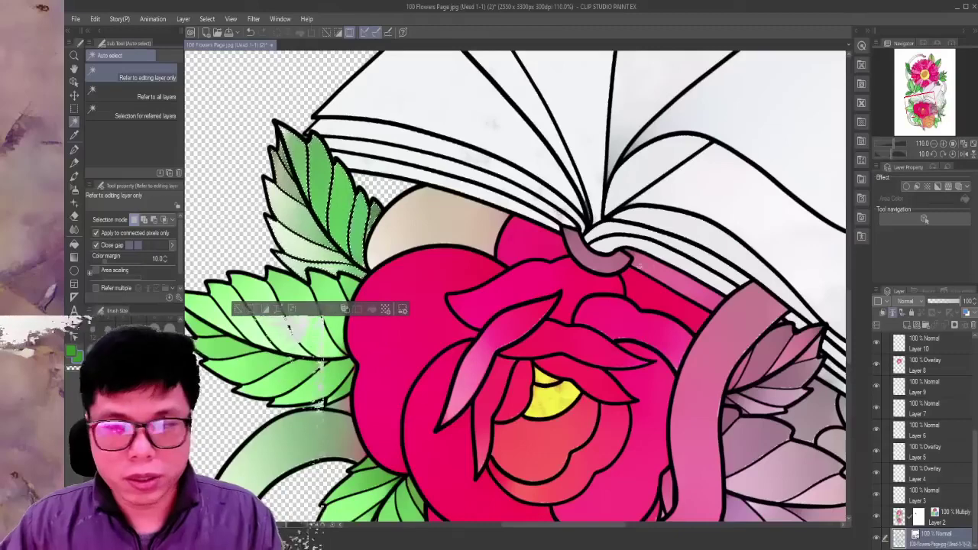
Target Layer 15 for painting with the watercolor brush.
scroll(928, 382, "up", 3)
scroll(928, 373, "up", 3)
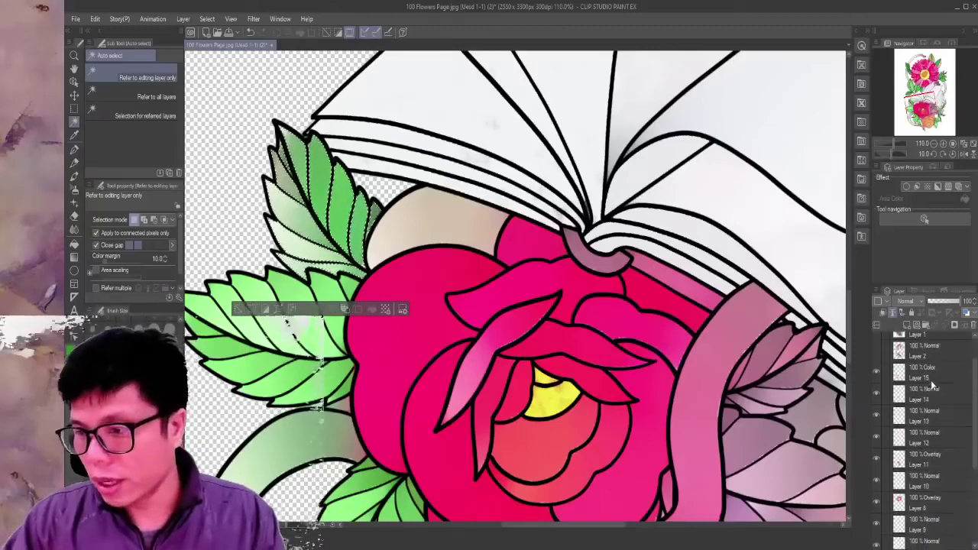
scroll(931, 390, "up", 2)
left_click(929, 399)
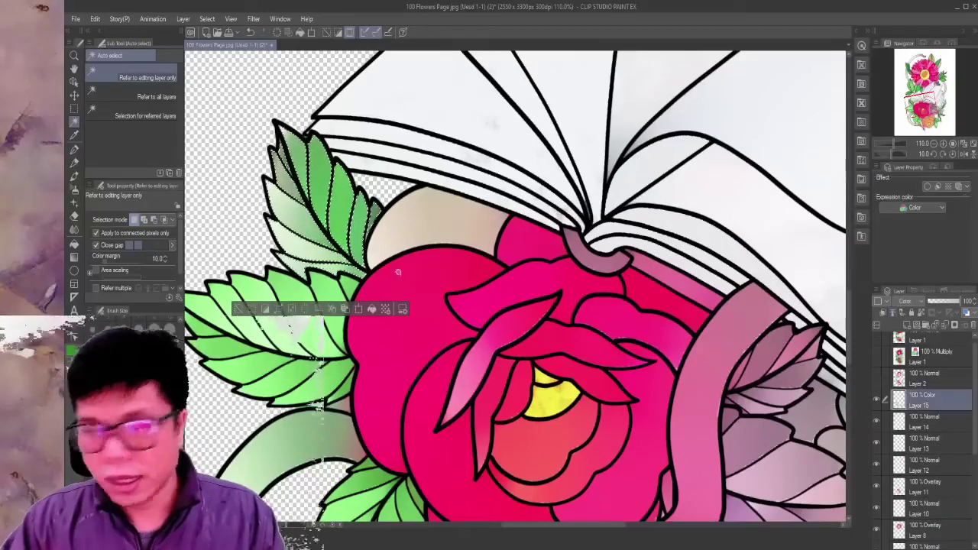
left_click(74, 177)
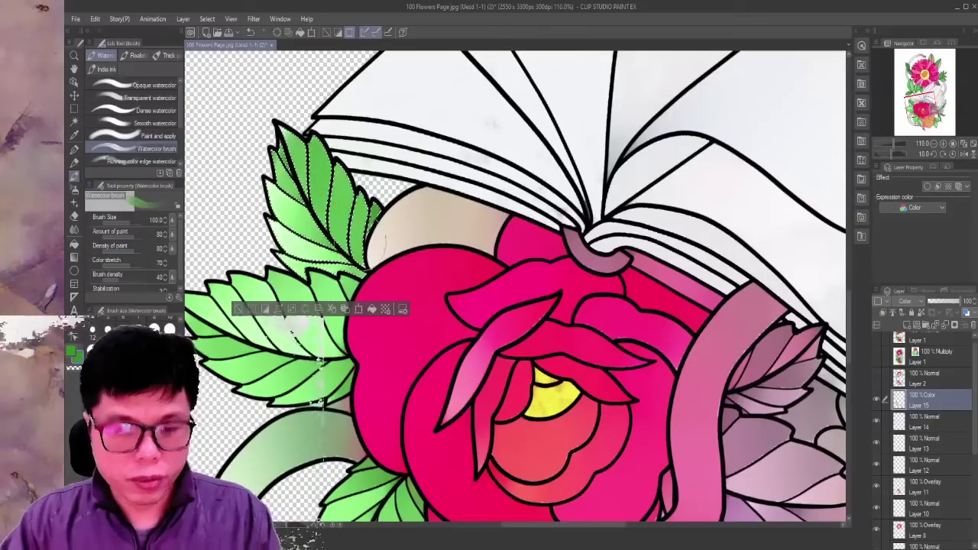
Clear the selection and shrink the watercolor brush to size 12.
key("ctrl+d")
scroll(367, 243, "up", 2)
scroll(367, 243, "up", 2)
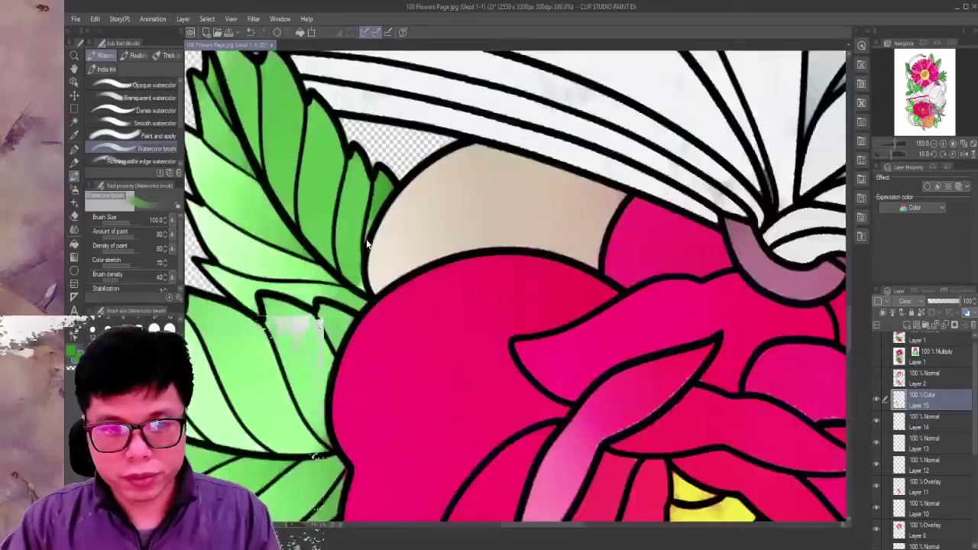
scroll(367, 243, "up", 3)
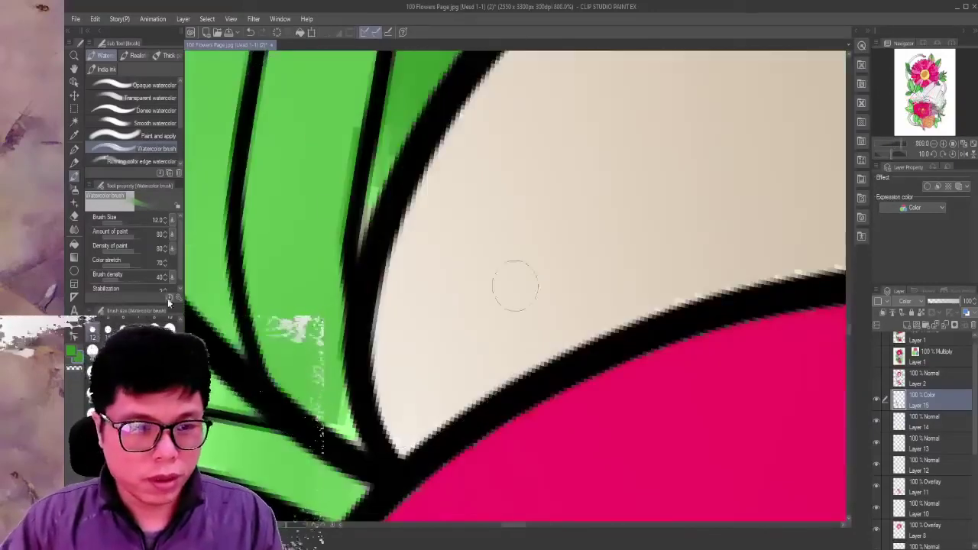
left_click_drag(514, 284, 360, 240)
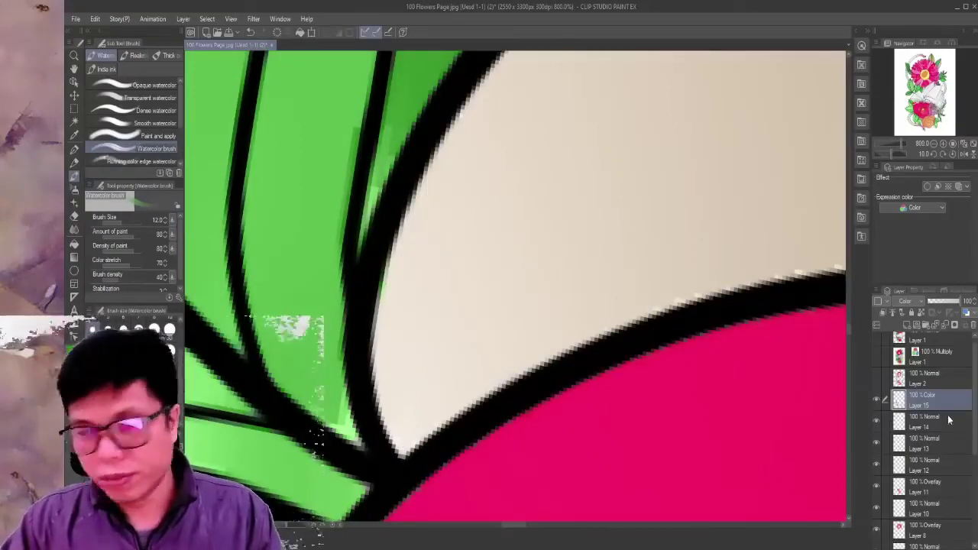
View the leaves, rose and book, then select the bottom 100 Flowers Page layer.
key("ctrl+minus")
key("ctrl+minus")
key("ctrl+minus")
key("ctrl+minus")
key("ctrl+minus")
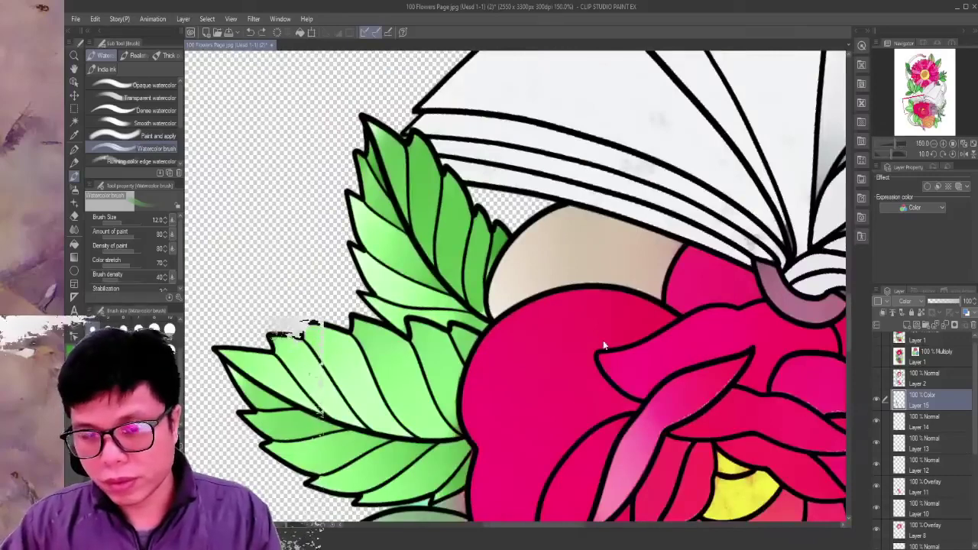
scroll(603, 345, "up", 2)
scroll(604, 340, "up", 3)
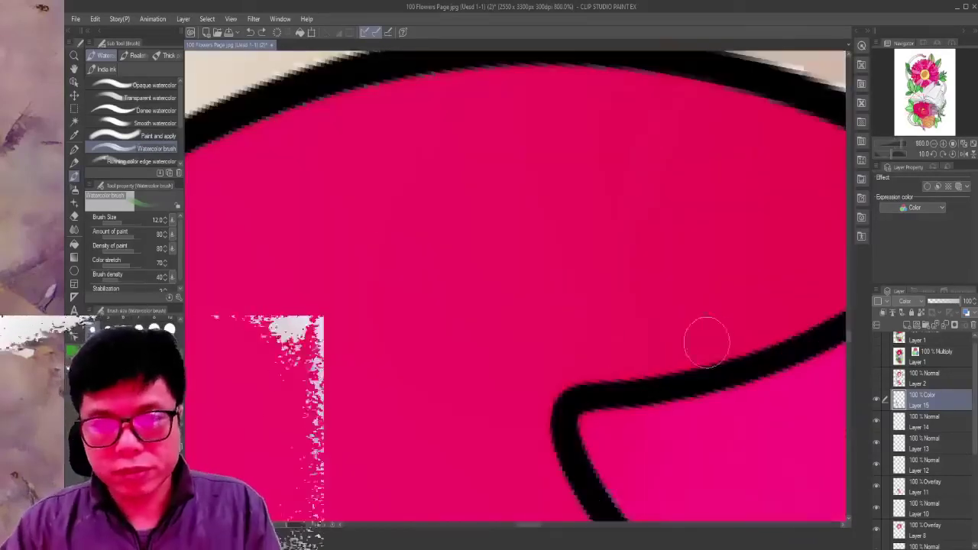
left_click_drag(496, 206, 672, 283)
scroll(910, 470, "down", 3)
scroll(910, 470, "down", 2)
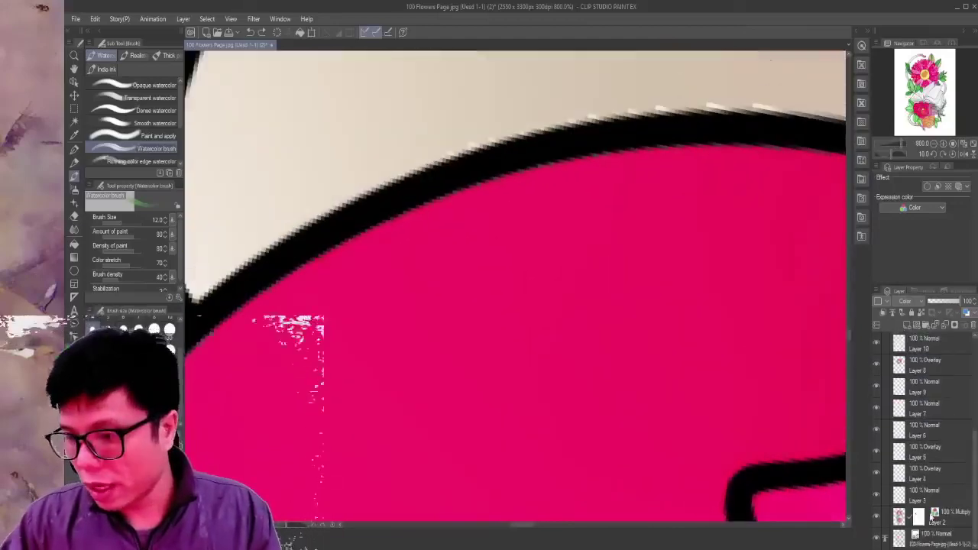
left_click(946, 540)
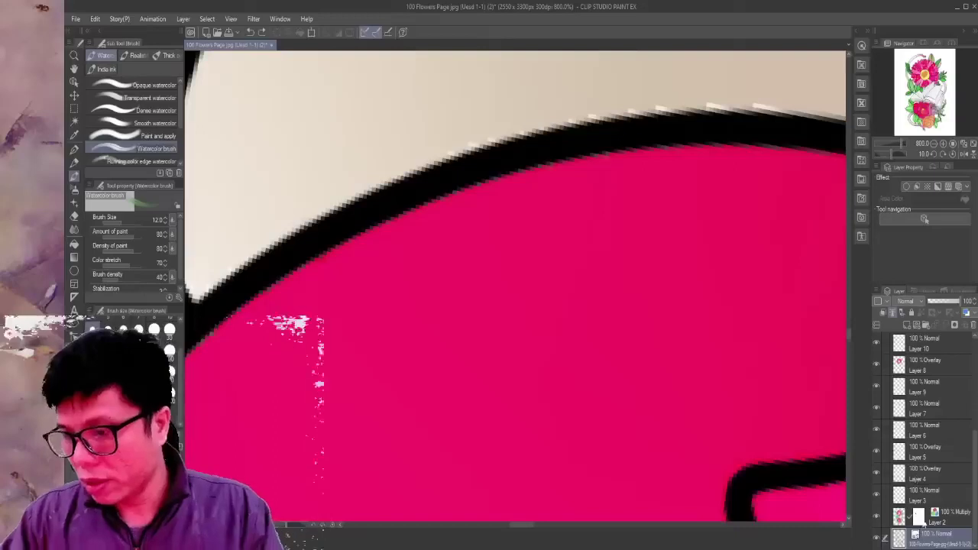
Move the 100 Flowers Page layer above Layer 15, then target Layer 15 at brush size 10.
left_click_drag(920, 498, 939, 424)
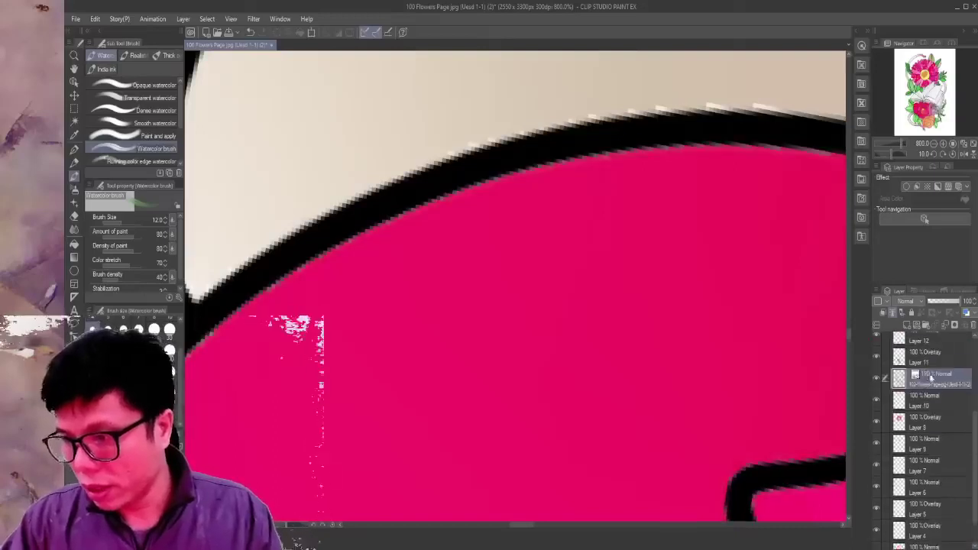
left_click_drag(915, 368, 917, 409)
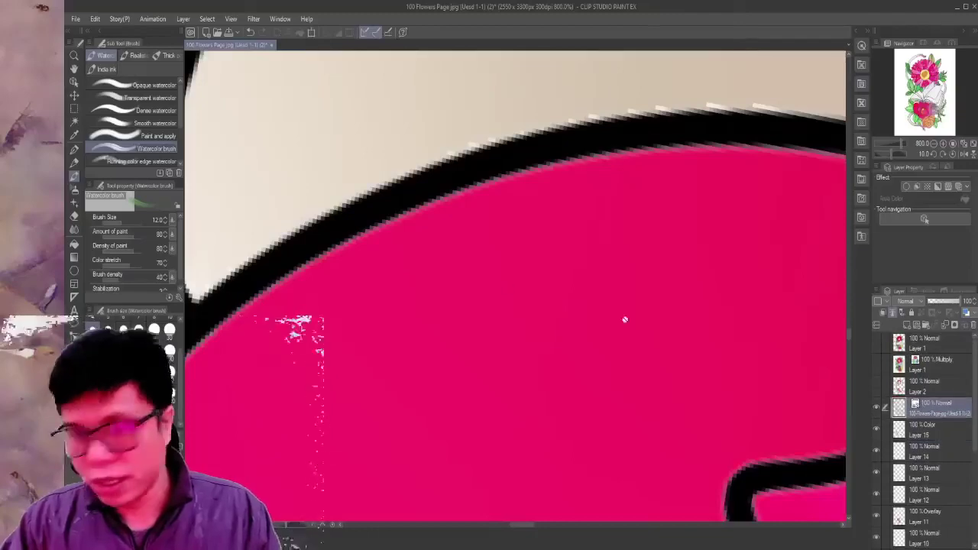
scroll(500, 280, "down", 3)
scroll(500, 284, "down", 2)
scroll(501, 285, "up", 2)
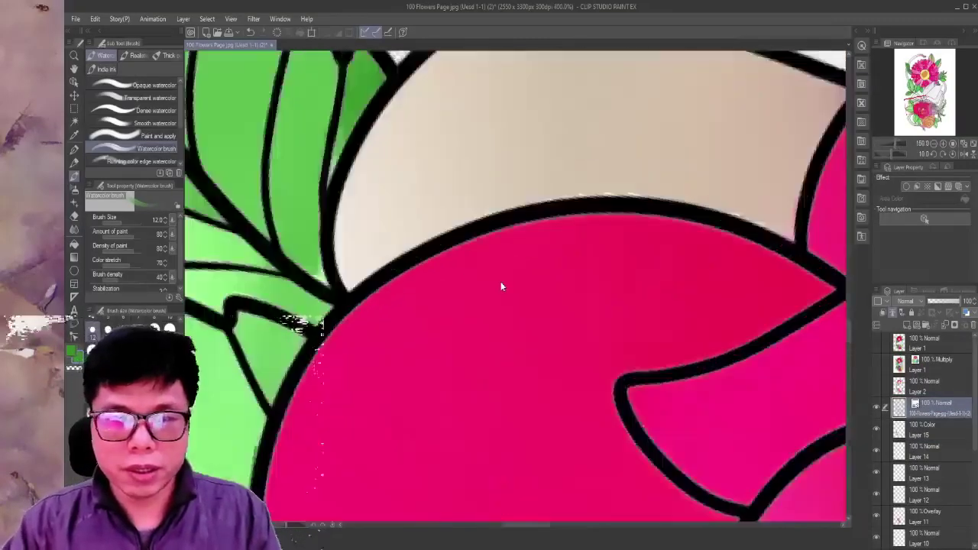
scroll(503, 282, "up", 2)
scroll(547, 221, "up", 1)
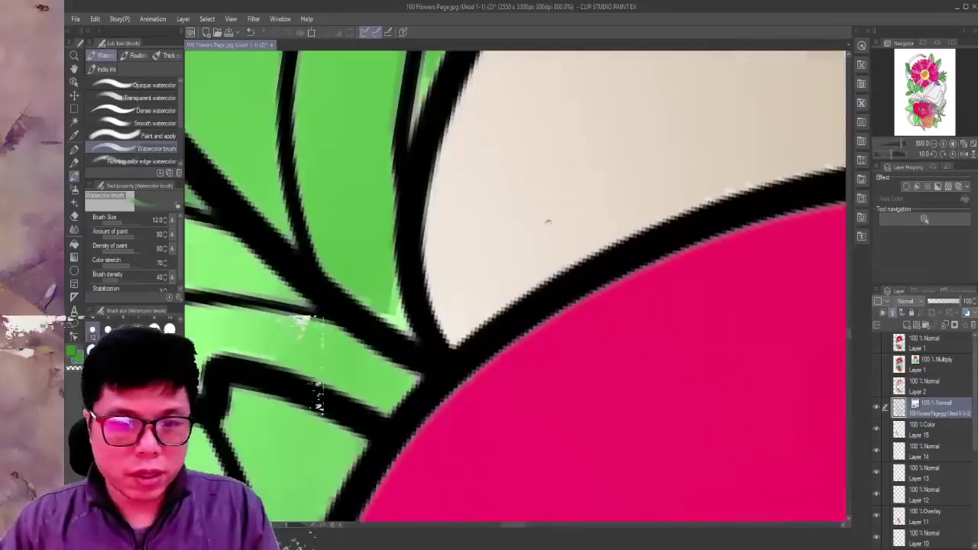
left_click(931, 433)
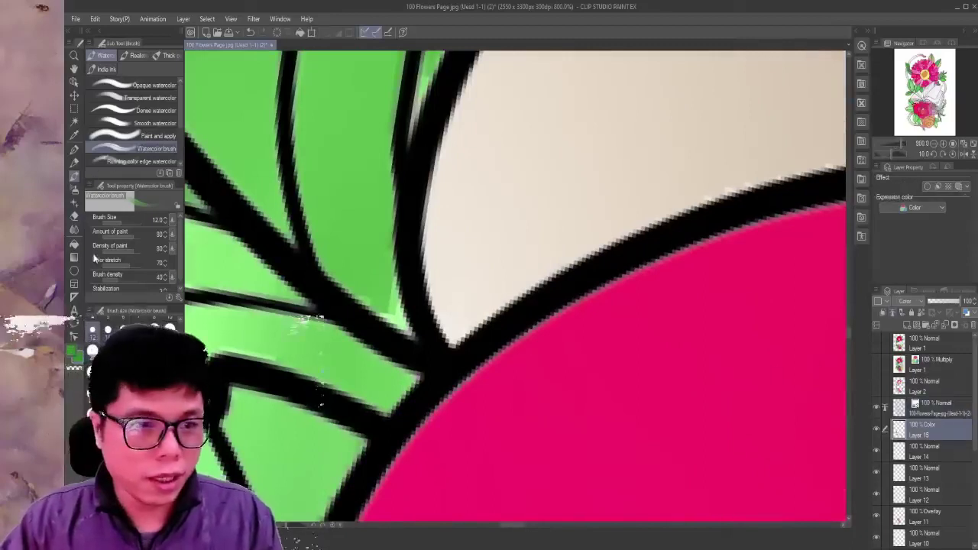
key("bracketleft")
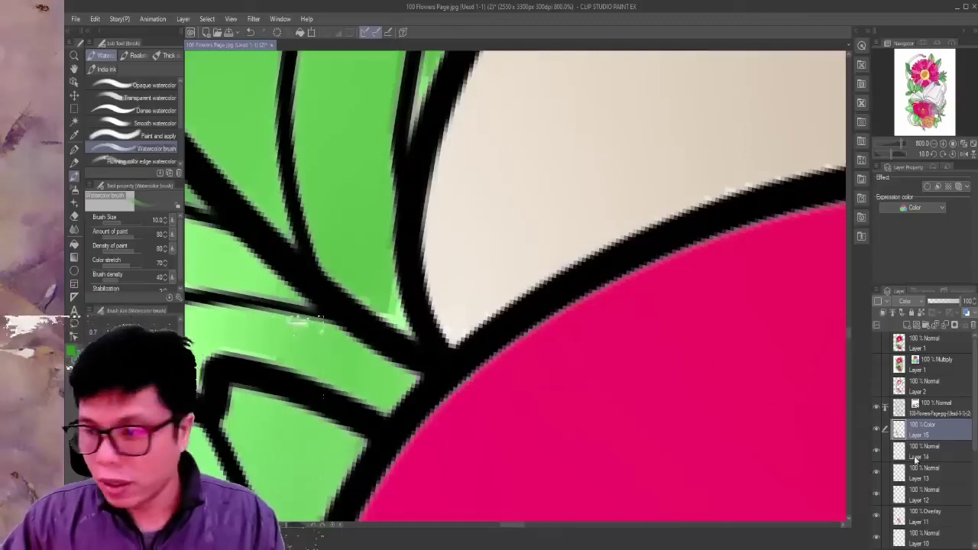
left_click(876, 412)
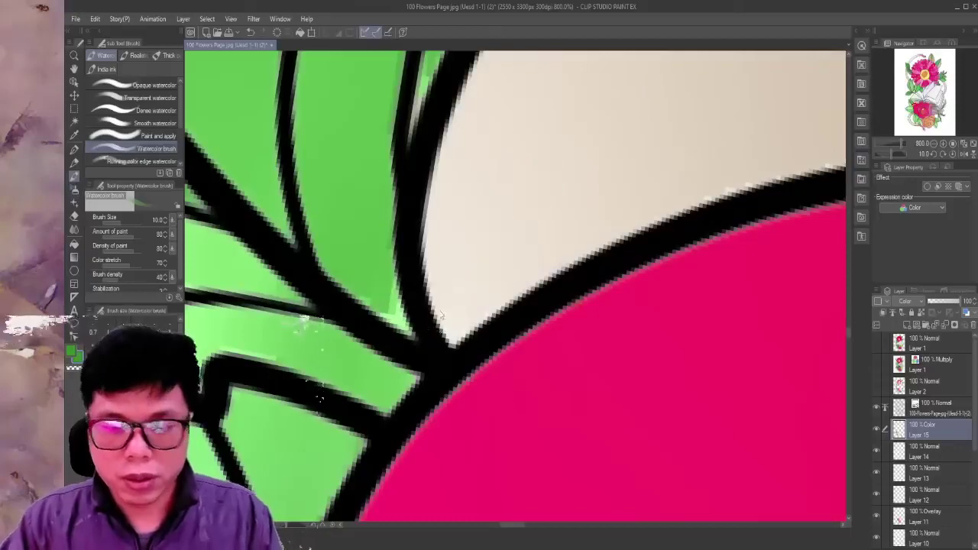
scroll(439, 313, "down", 5)
scroll(439, 314, "down", 2)
scroll(440, 313, "up", 7)
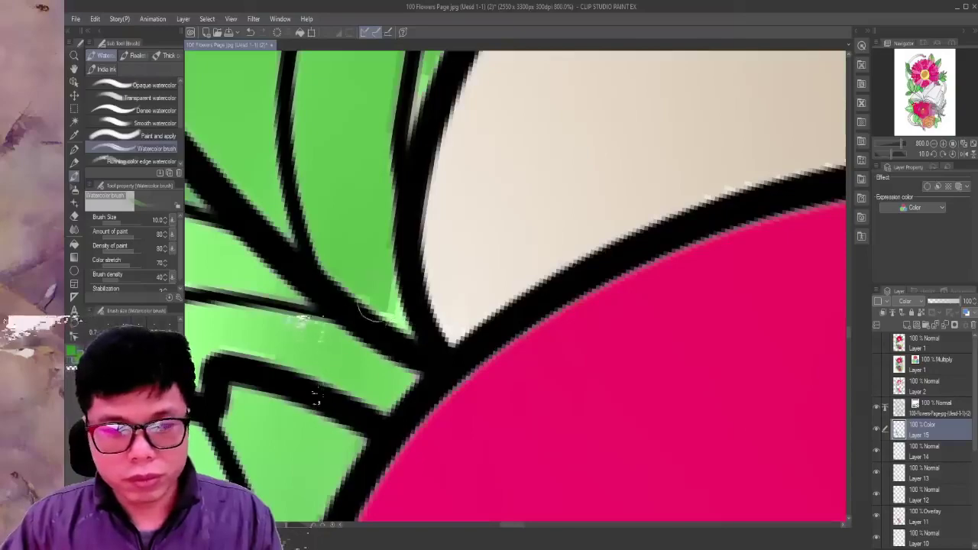
scroll(588, 320, "down", 6)
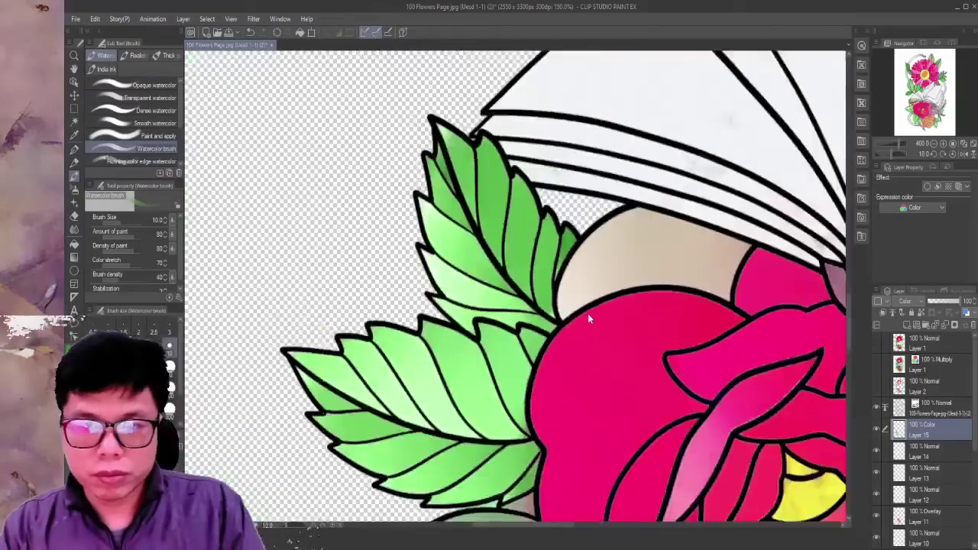
scroll(588, 319, "down", 2)
scroll(417, 160, "down", 2)
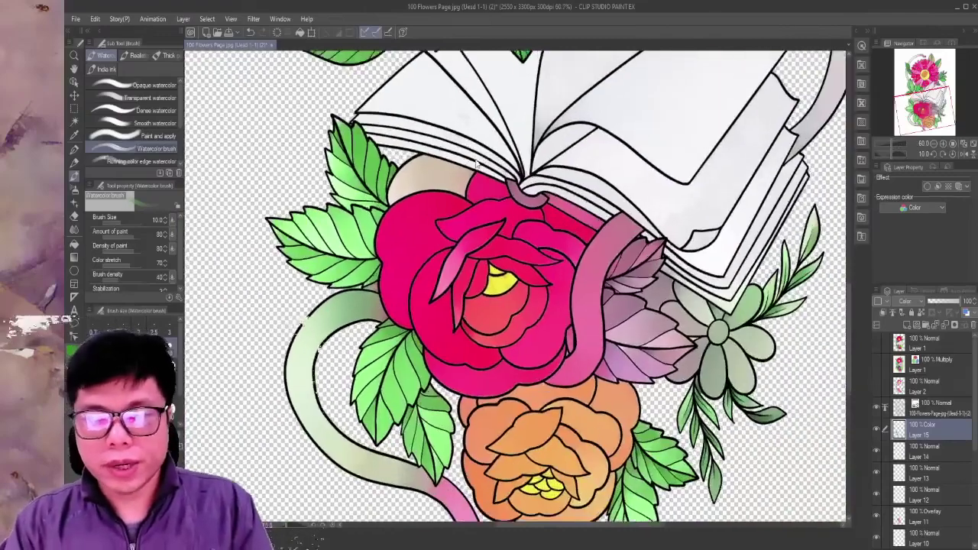
mouse_move(475, 162)
left_mouse_down()
mouse_move(529, 216)
mouse_move(659, 164)
left_mouse_up()
scroll(530, 216, "down", 2)
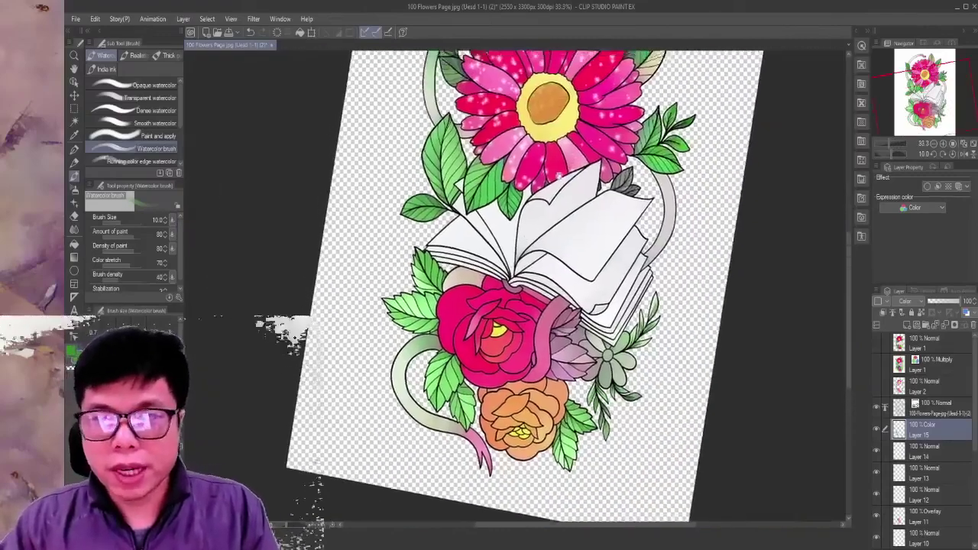
scroll(659, 165, "up", 3)
scroll(659, 164, "up", 2)
scroll(659, 164, "up", 2)
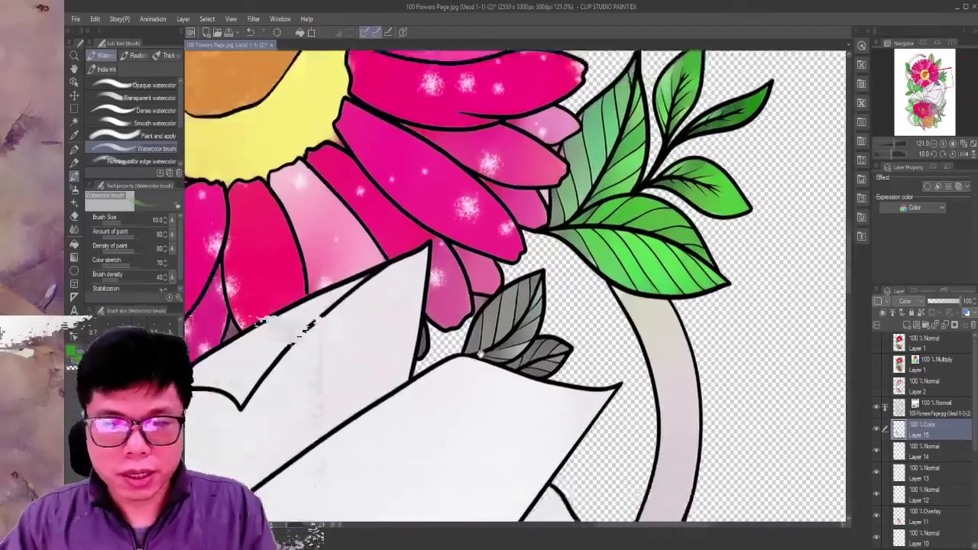
left_click_drag(317, 348, 512, 300)
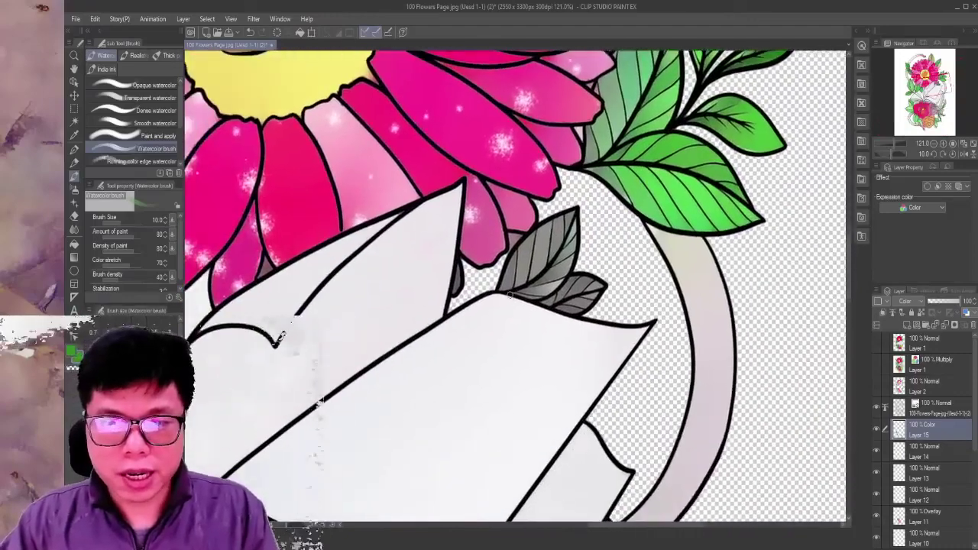
scroll(512, 299, "up", 1)
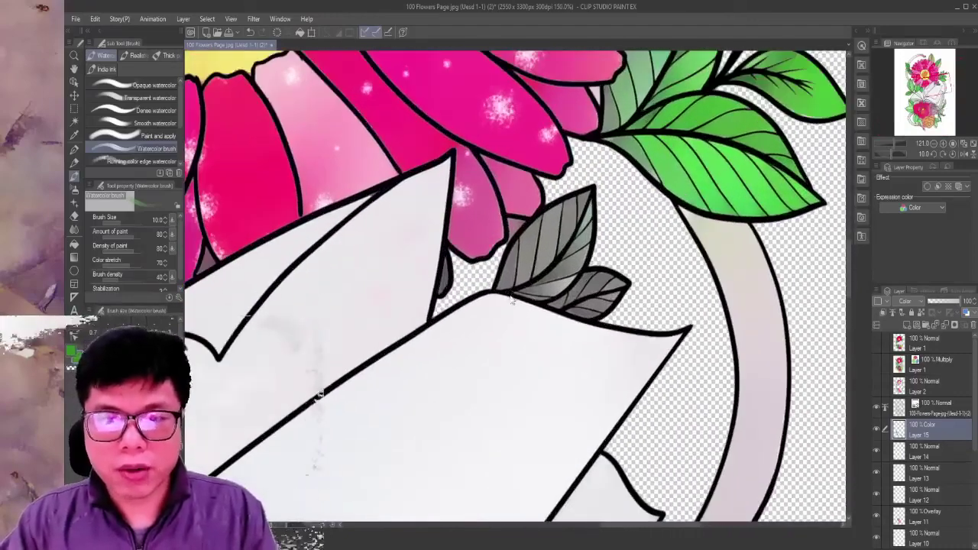
left_click(74, 123)
left_click(444, 277)
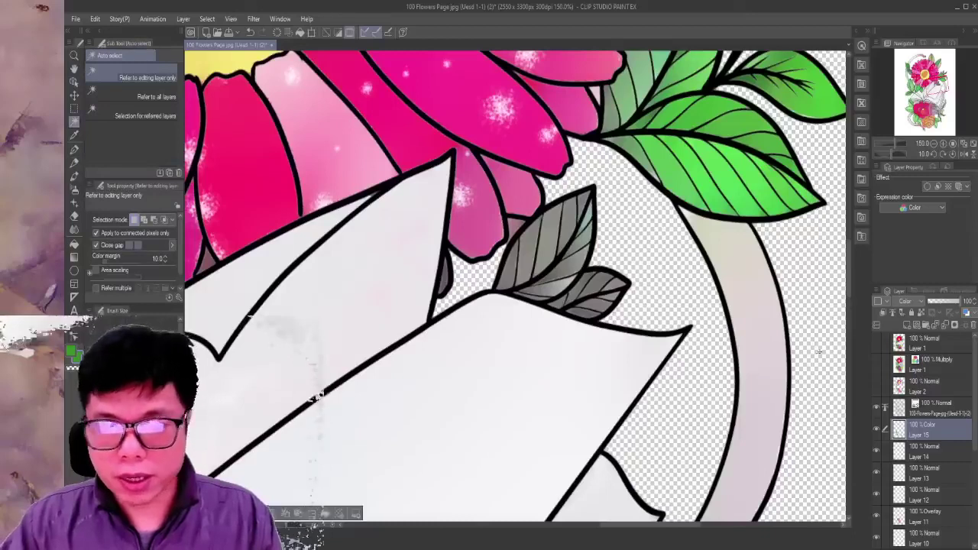
left_click(928, 408)
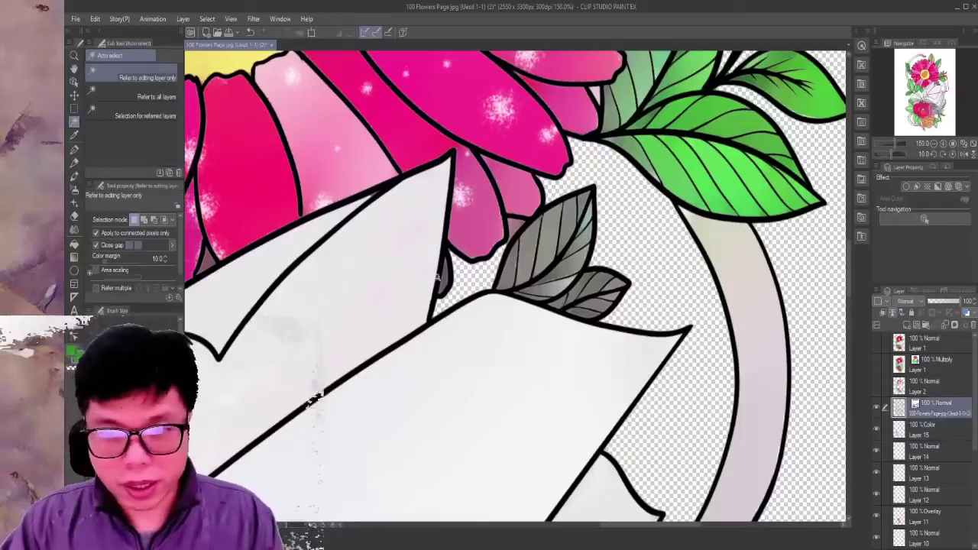
left_click(442, 277)
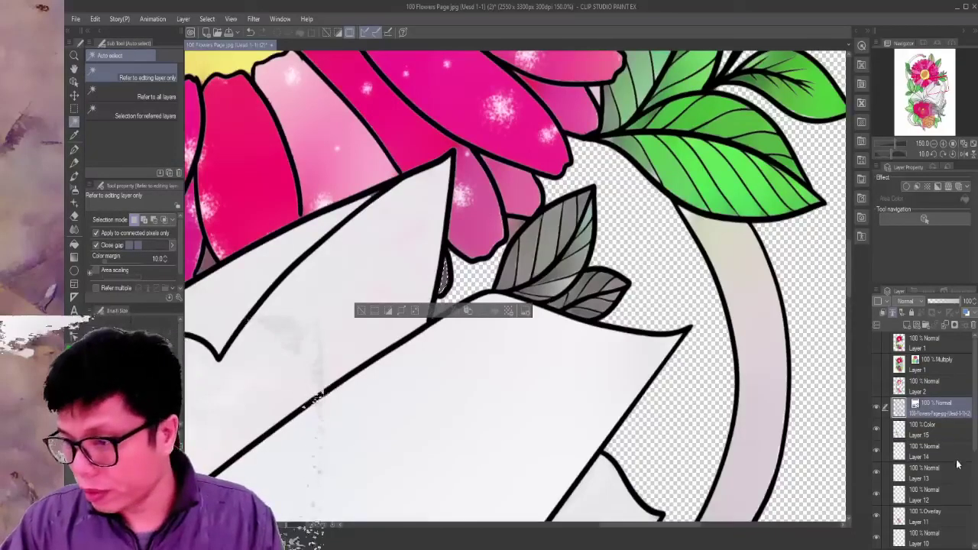
scroll(955, 464, "down", 1)
left_click(930, 493)
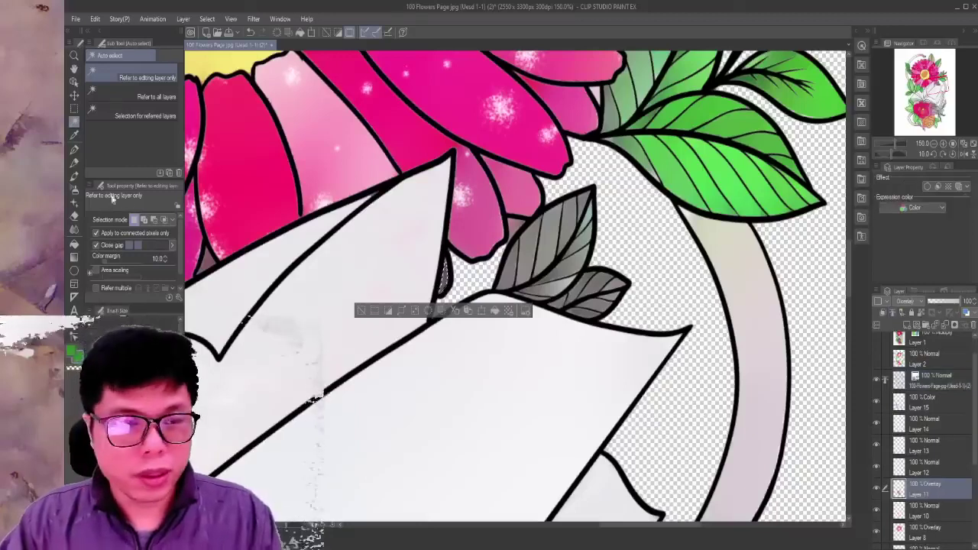
left_click(74, 176)
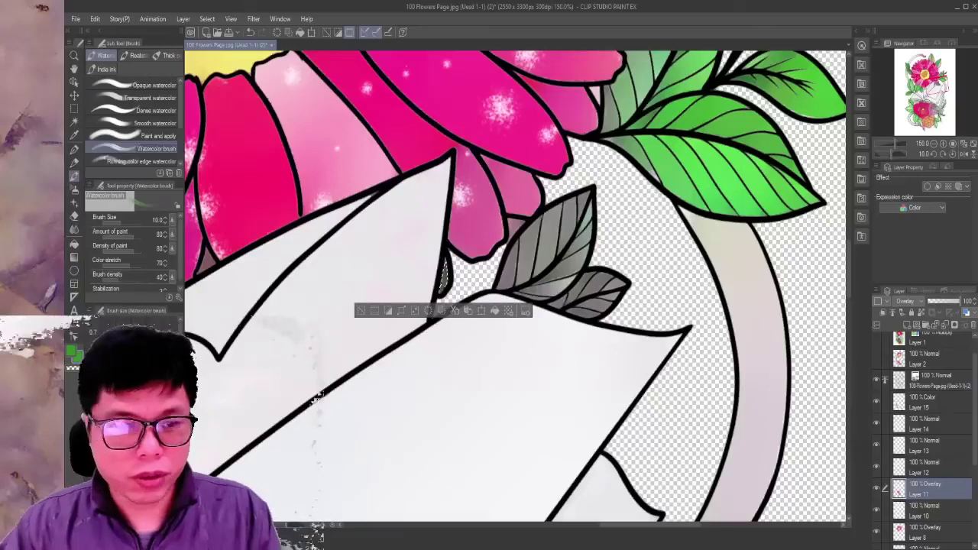
key("x")
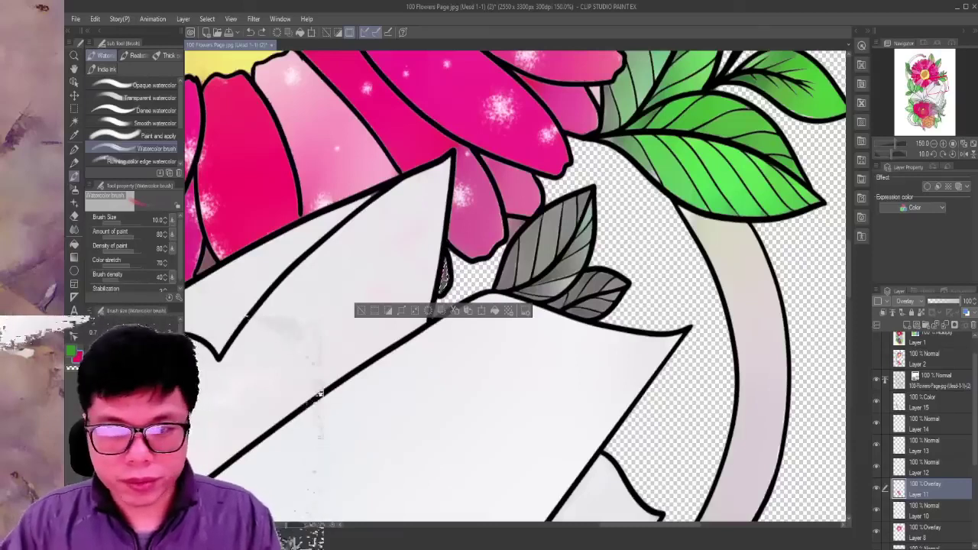
key("ctrl+z")
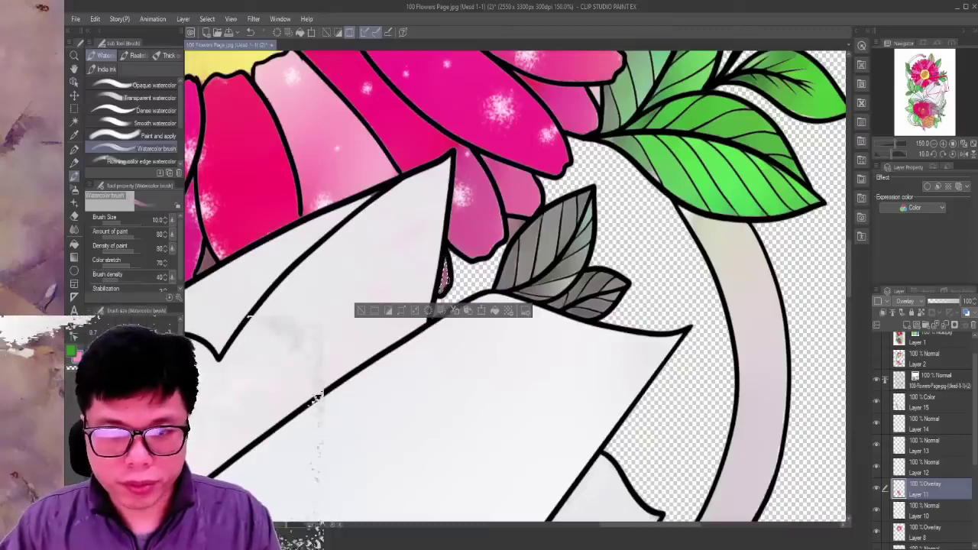
key("ctrl+d")
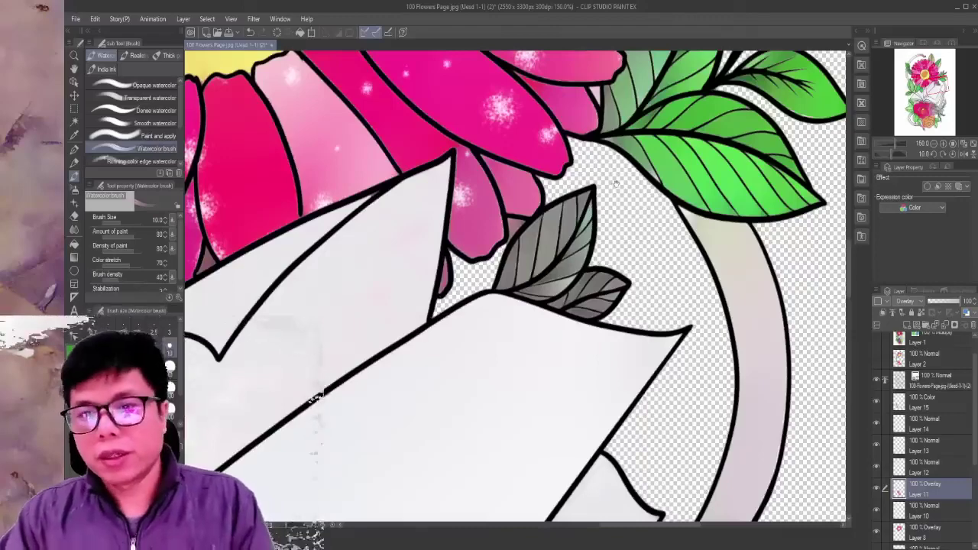
On the line-art layer, Auto select the larger grey leaf's segments beside the book.
left_click_drag(317, 395, 319, 403)
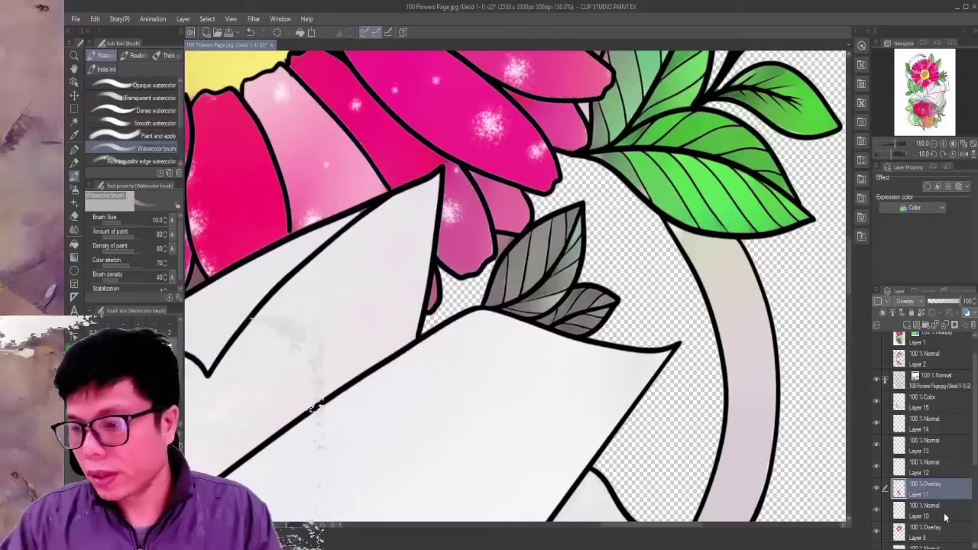
left_click(936, 380)
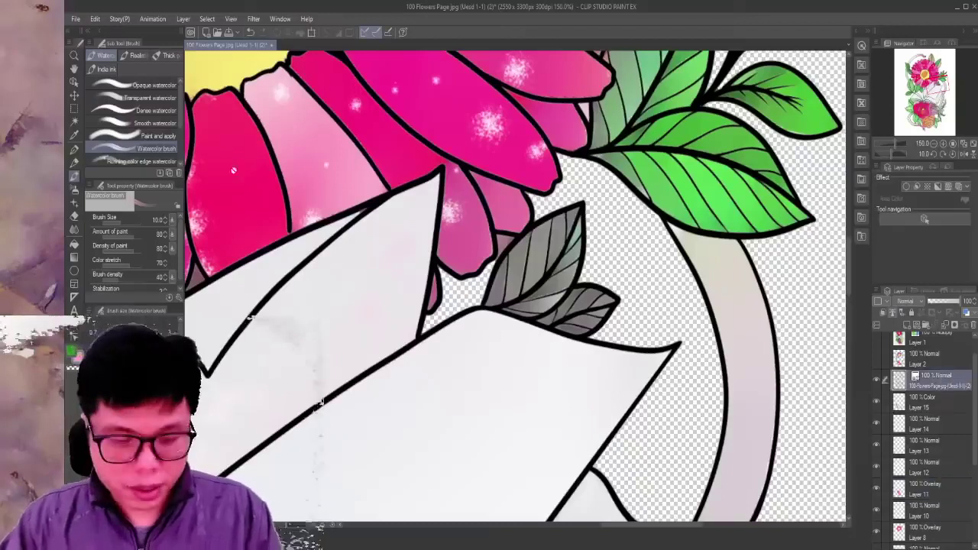
key("i")
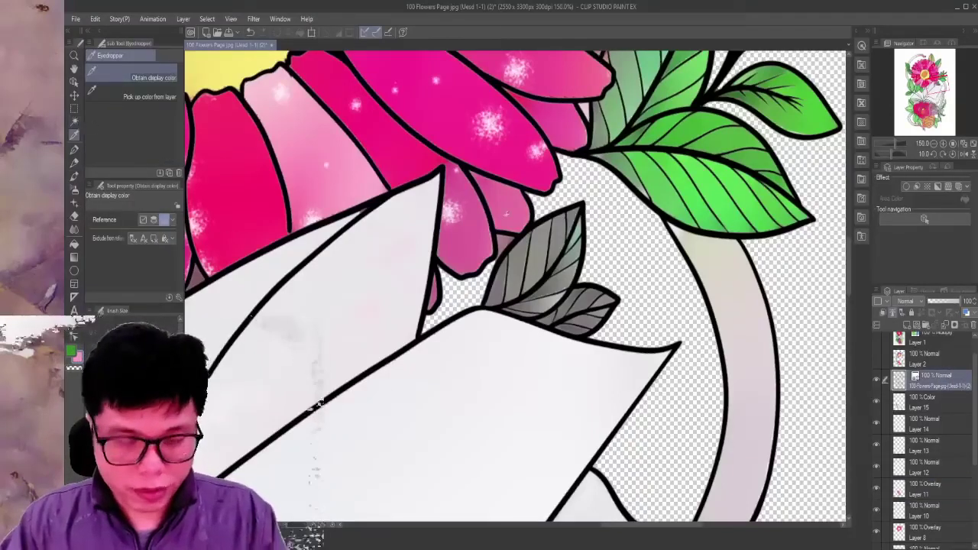
left_click(74, 121)
left_click(503, 281)
left_click(524, 263)
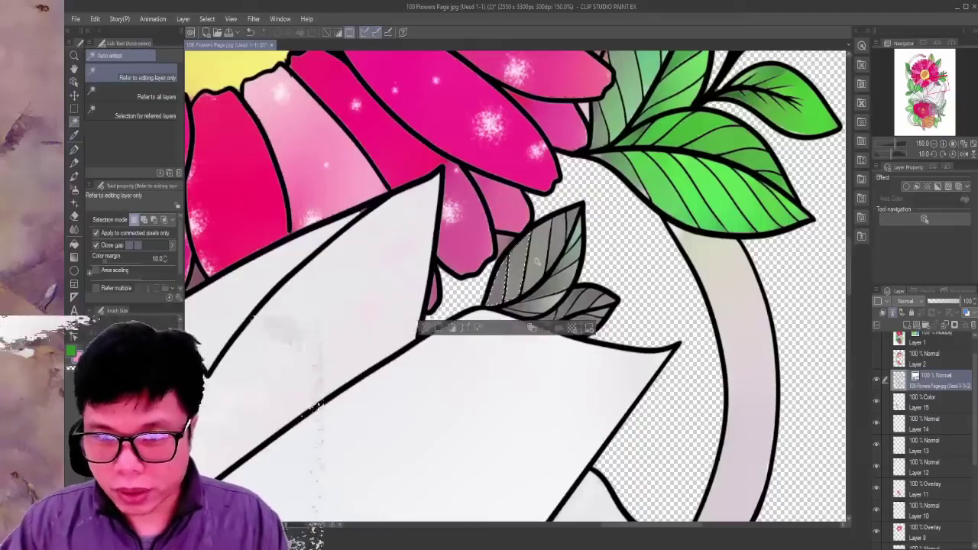
left_click(566, 229)
left_click(578, 233)
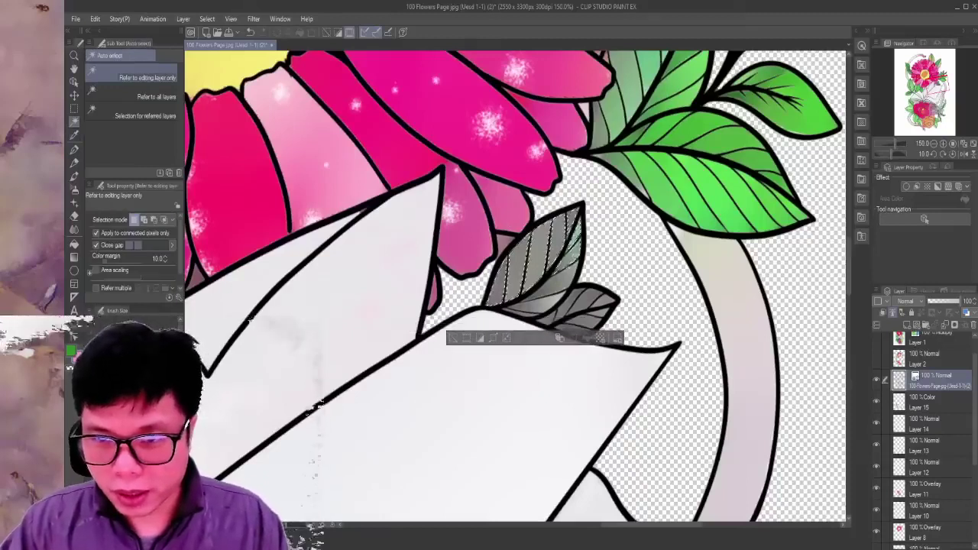
left_click(557, 273)
left_click(573, 246)
left_click(564, 268)
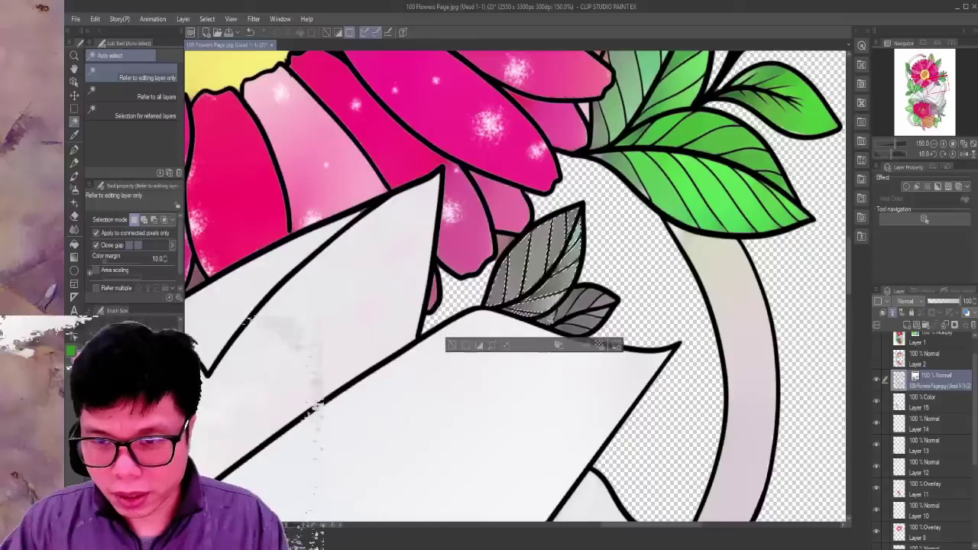
Add the small grey leaf and its tip, then target Layer 15 with the watercolor brush.
left_click(565, 312)
left_click(603, 307)
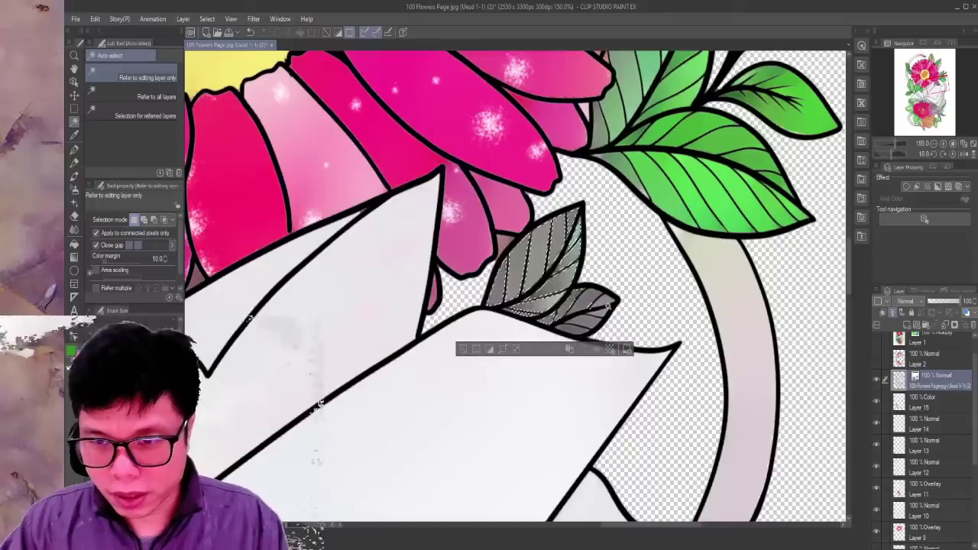
left_click(599, 307)
left_click(605, 310)
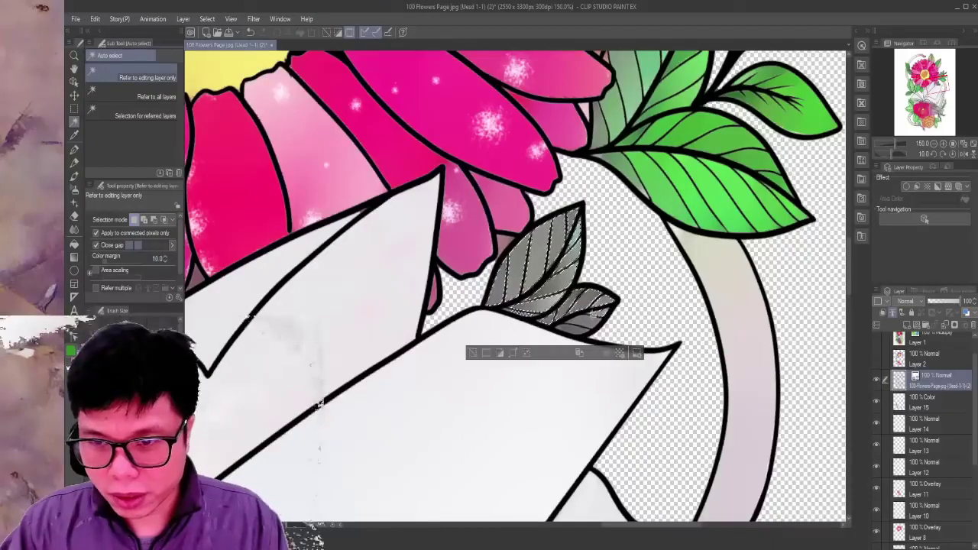
left_click(580, 328)
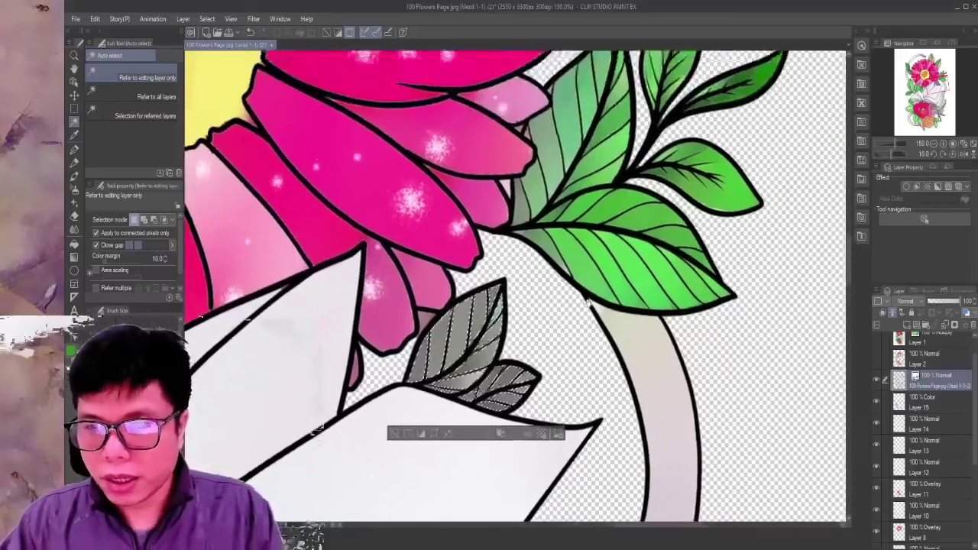
left_click_drag(320, 404, 269, 423)
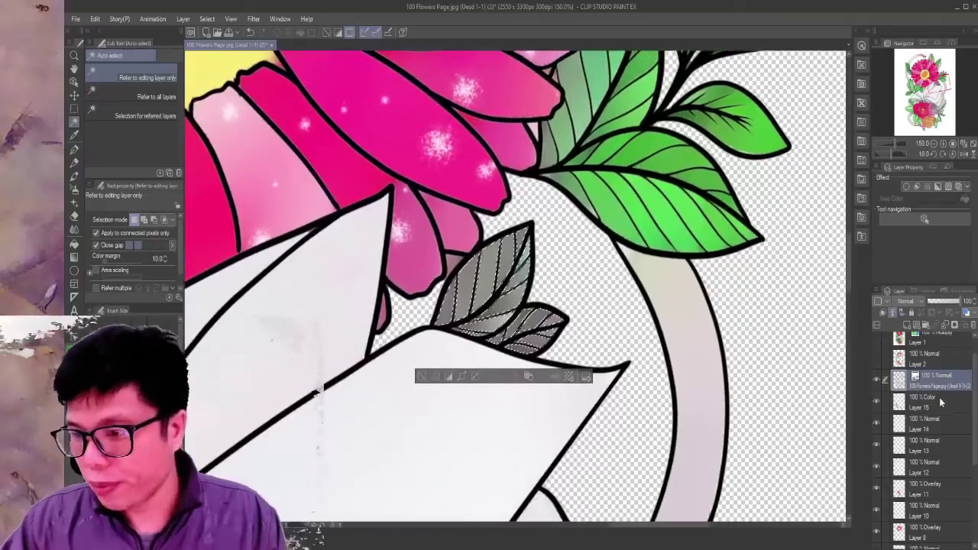
left_click(923, 400)
left_click(74, 175)
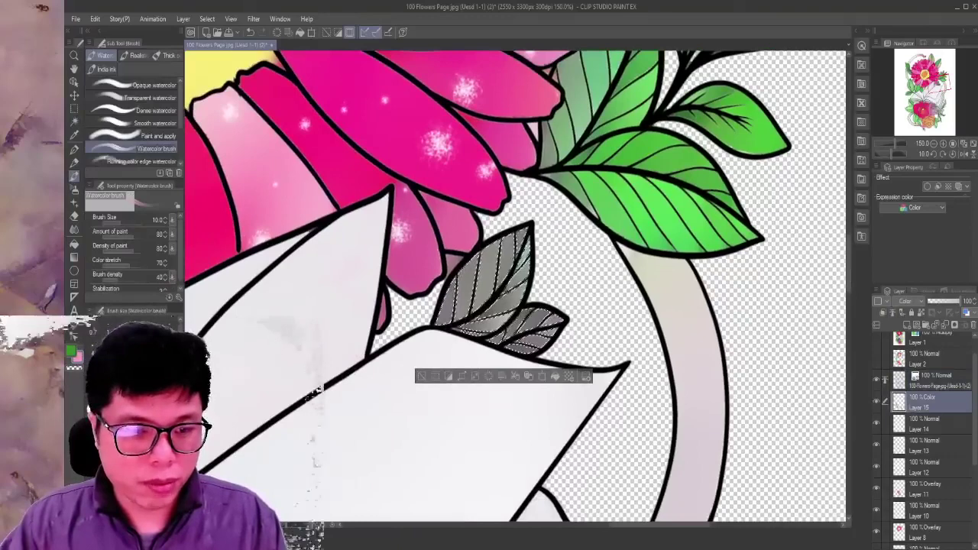
Wash the selected leaves green with a size-100 watercolor brush, deselect, and reset size to 10.
left_click_drag(478, 256, 451, 298)
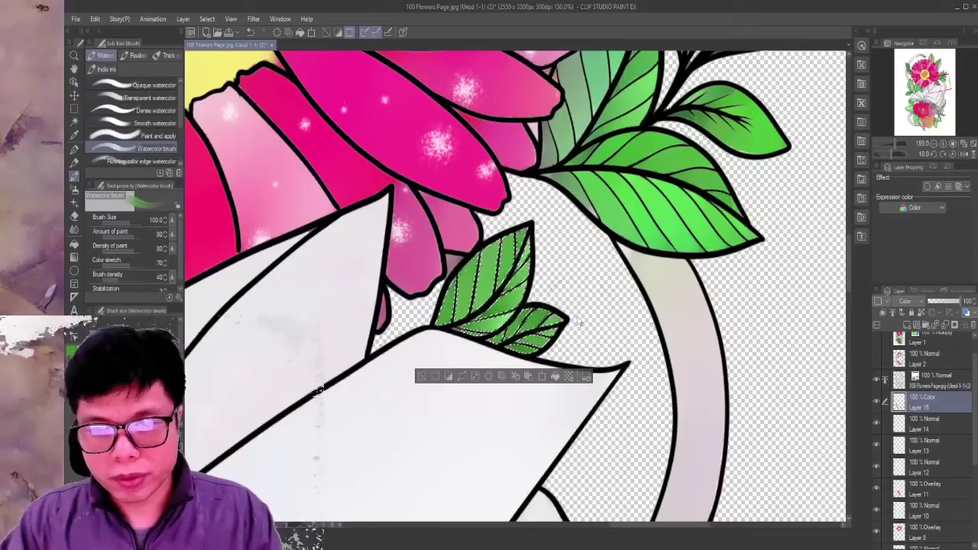
scroll(579, 322, "up", 1)
key("ctrl+d")
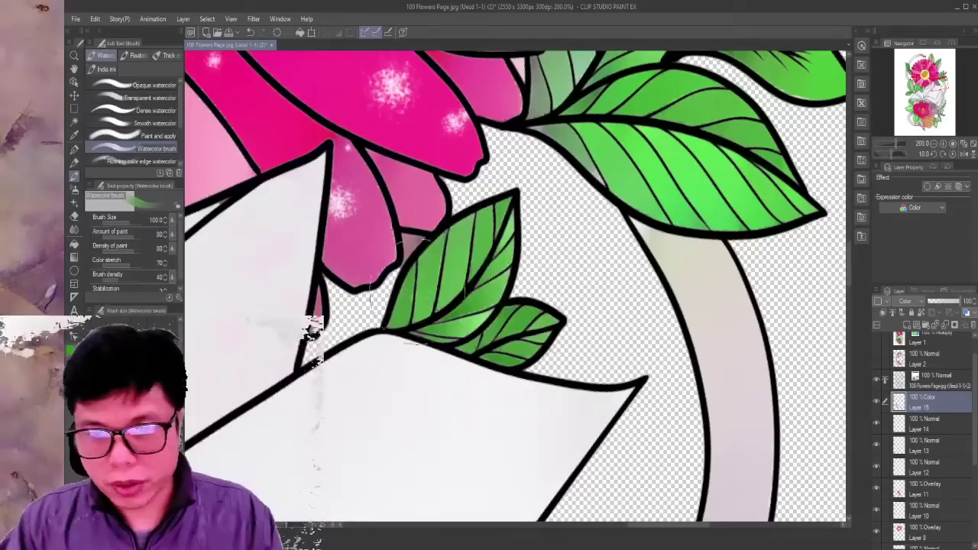
type("10")
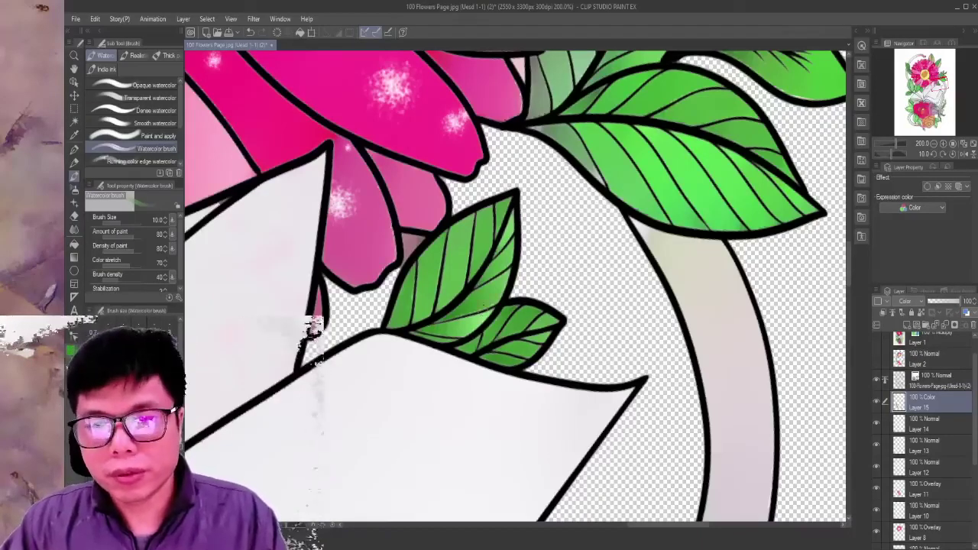
On the line-art layer, Auto select the lower, right-tip and middle leaf segments of the upper cluster.
left_click_drag(624, 172, 518, 310)
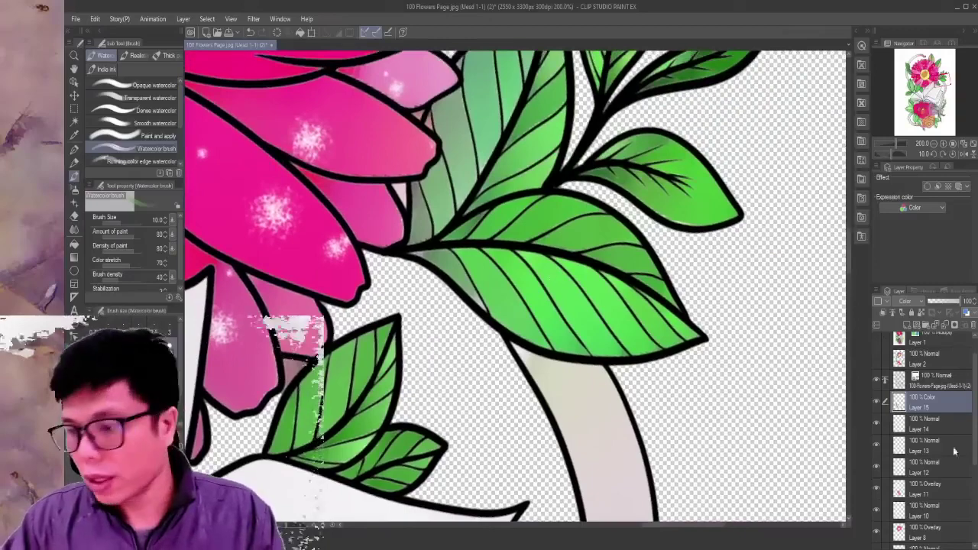
key("alt+bracketright")
key("w")
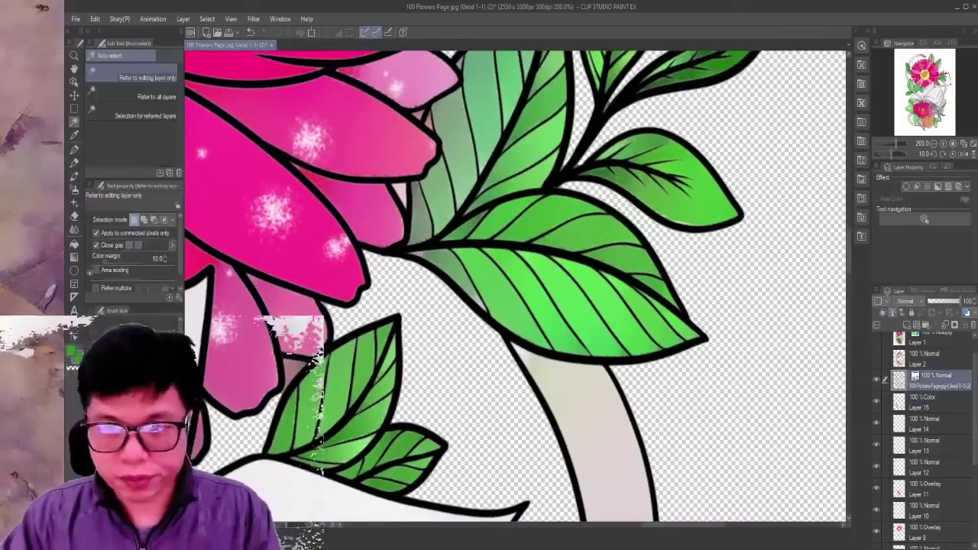
scroll(514, 256, "up", 1)
left_click(403, 223)
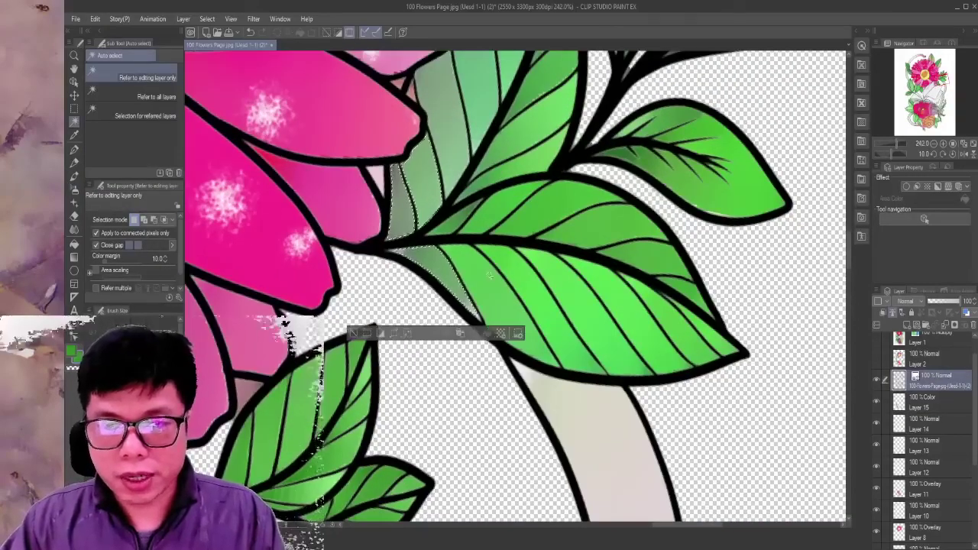
left_click(578, 298, "shift")
left_click(490, 258, "shift")
left_click(600, 369, "shift")
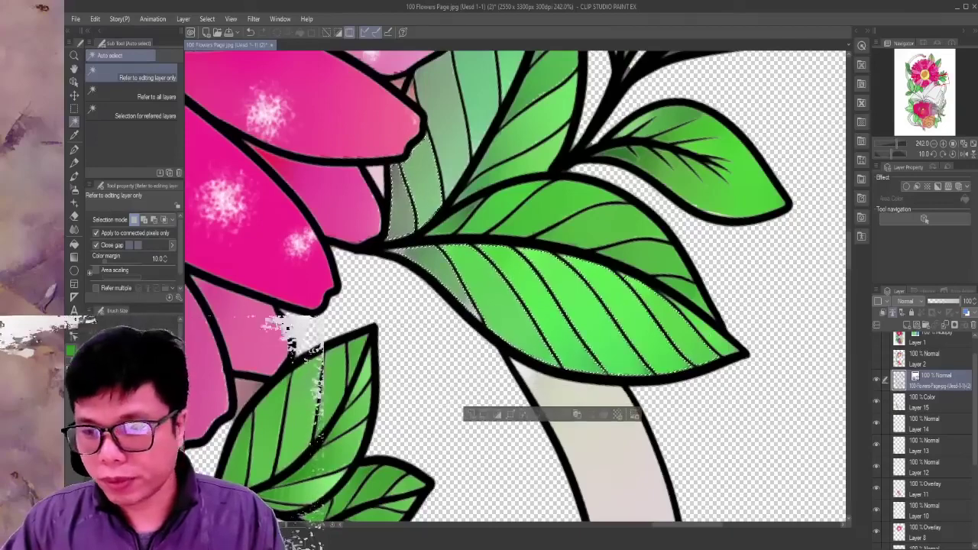
left_click(577, 271, "shift")
left_click(695, 300, "shift")
left_click(614, 227)
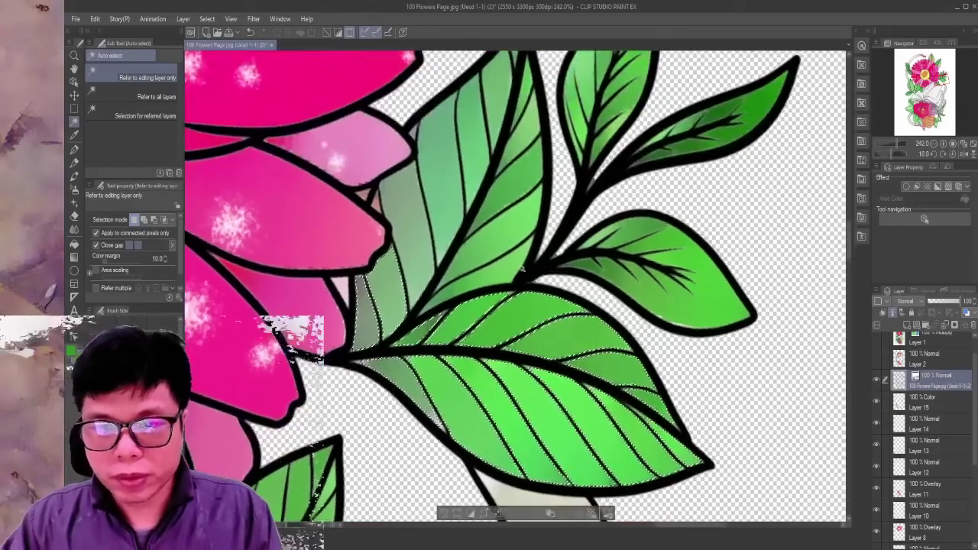
Add the upper-middle, lower-right, upper-right and top-centre leaves to the selection.
left_click_drag(477, 207, 505, 264)
left_click(520, 136)
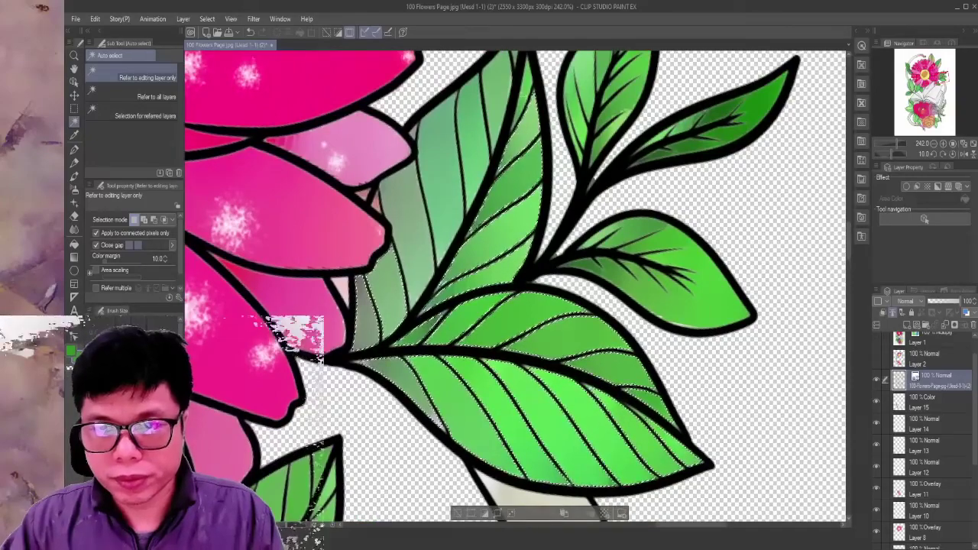
left_click_drag(497, 77, 493, 130)
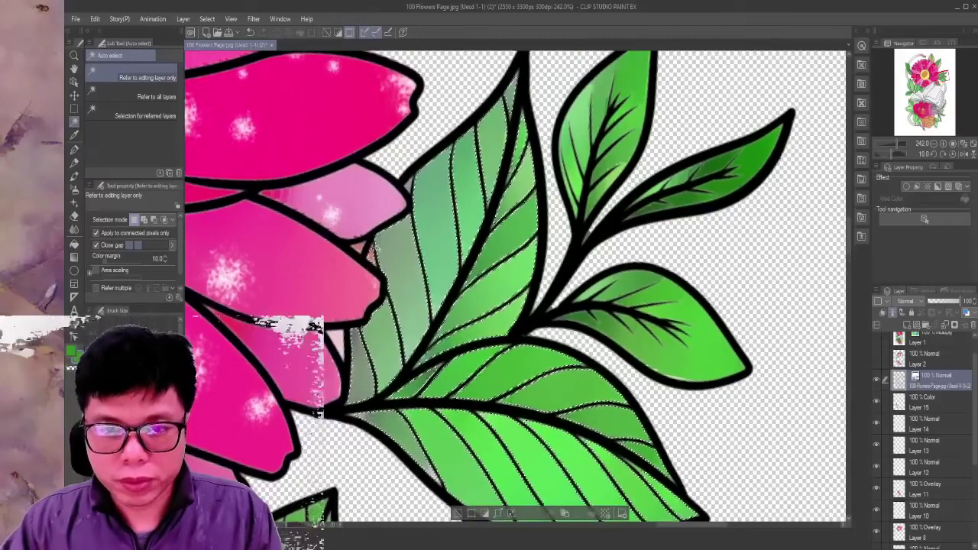
left_click(665, 321)
left_click(727, 192)
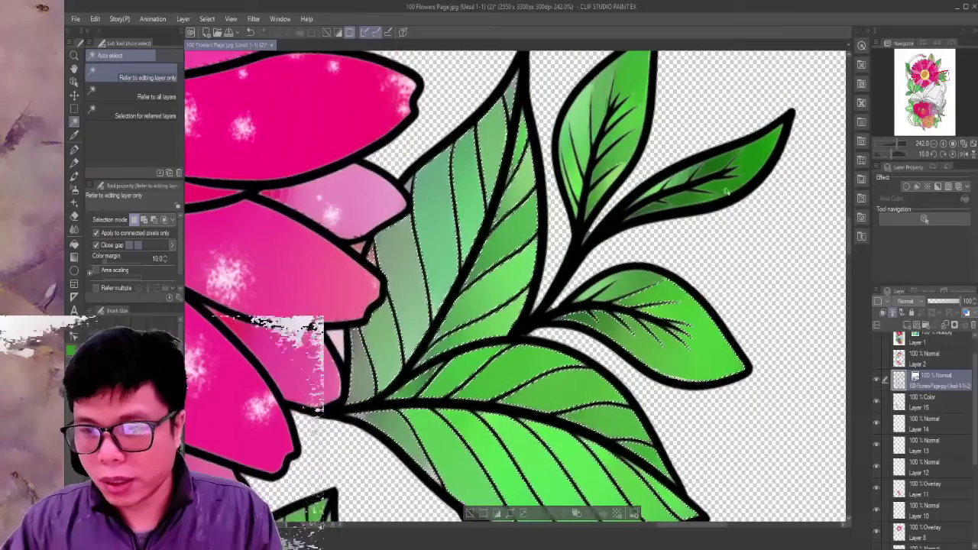
left_click(632, 86)
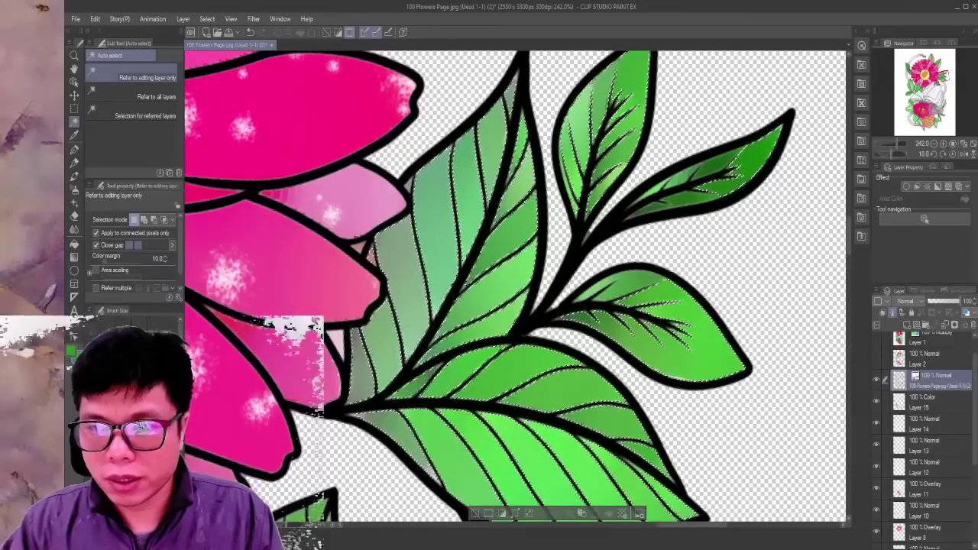
scroll(570, 134, "up", 1)
scroll(570, 134, "up", 4)
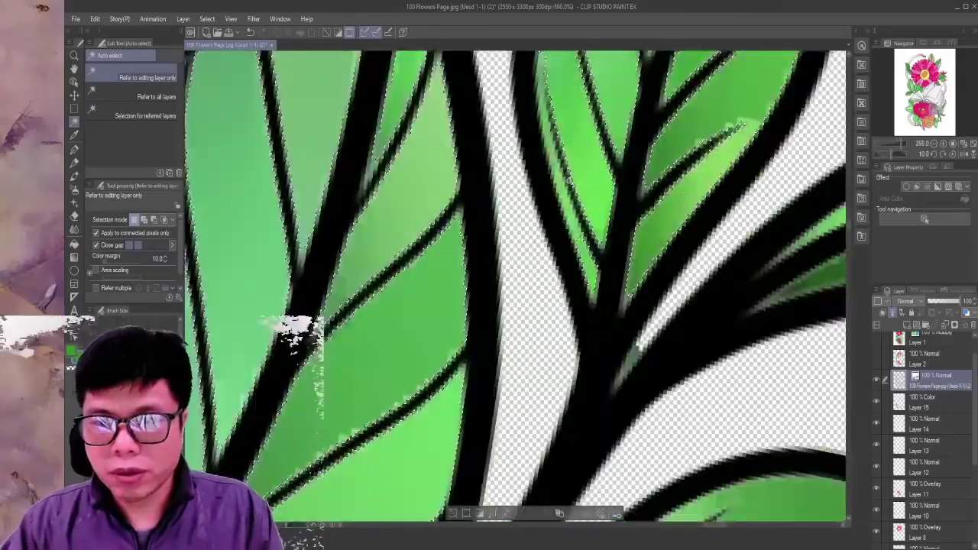